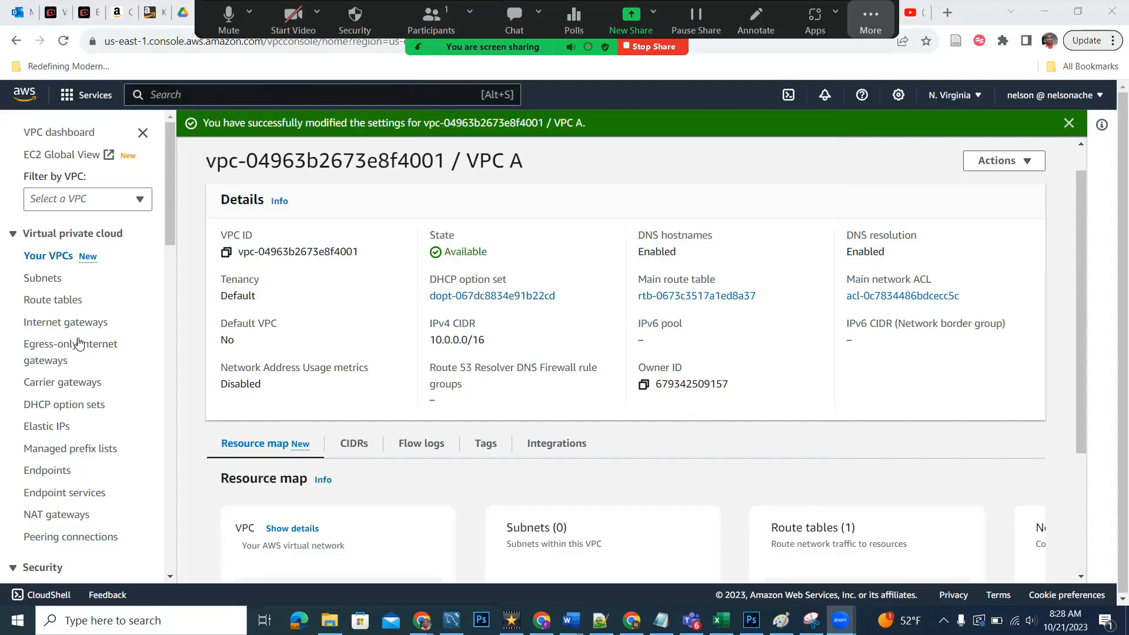
# - Start a new subnet in VPC A and name it "VPC A Public Subnet AZ1"
pyautogui.click(43, 280)
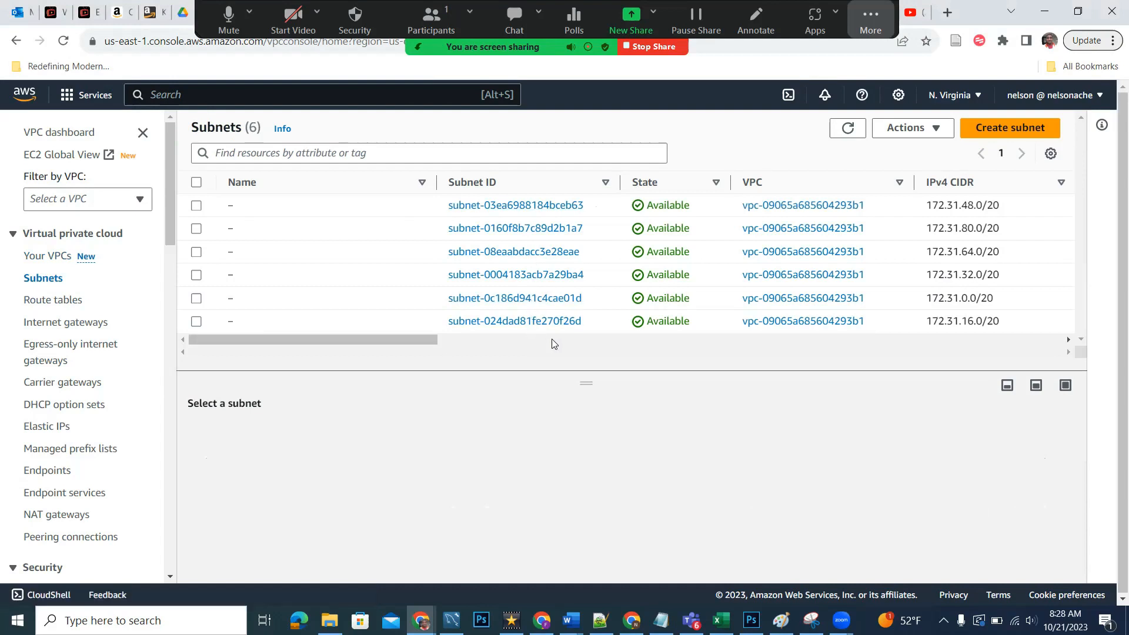
pyautogui.click(994, 127)
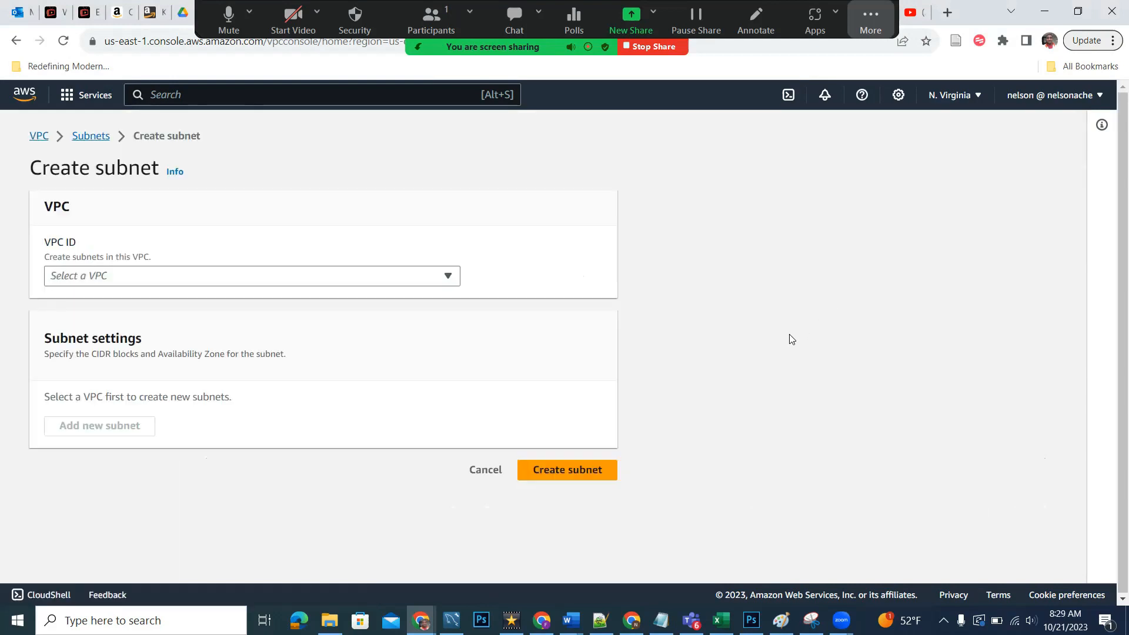
pyautogui.click(426, 278)
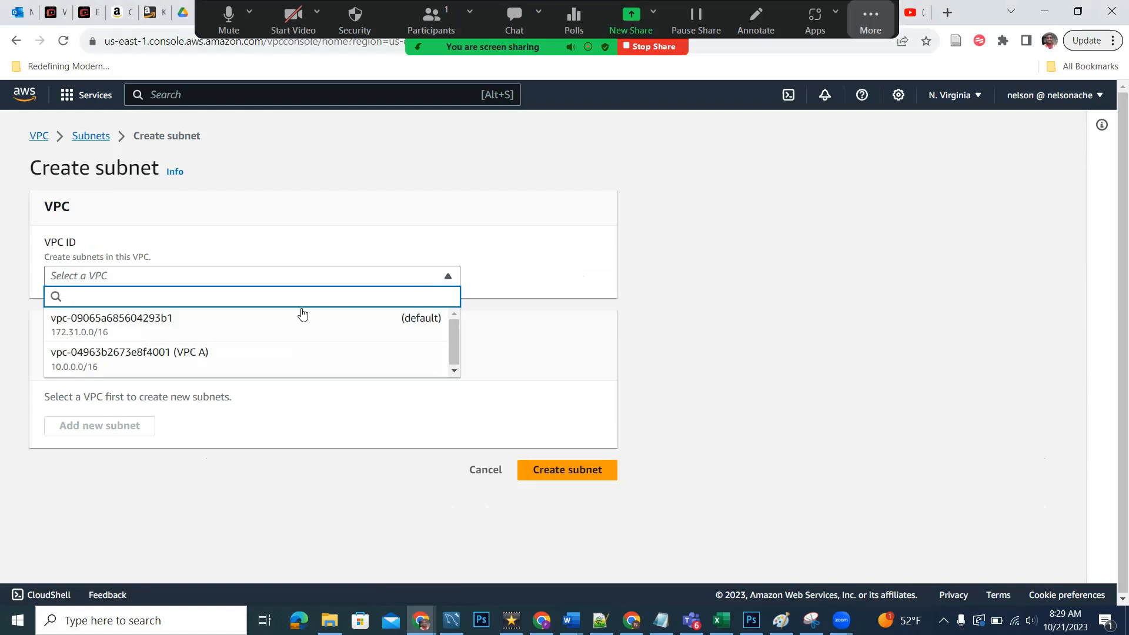
pyautogui.click(221, 365)
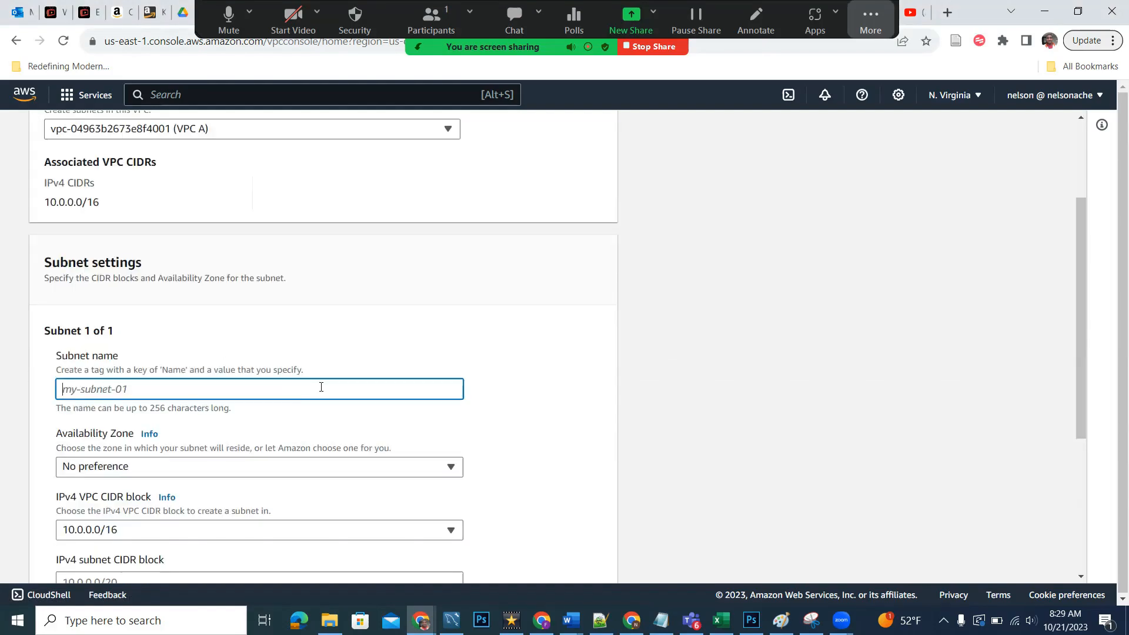
pyautogui.write('VPC A Public Subnet AZ1')
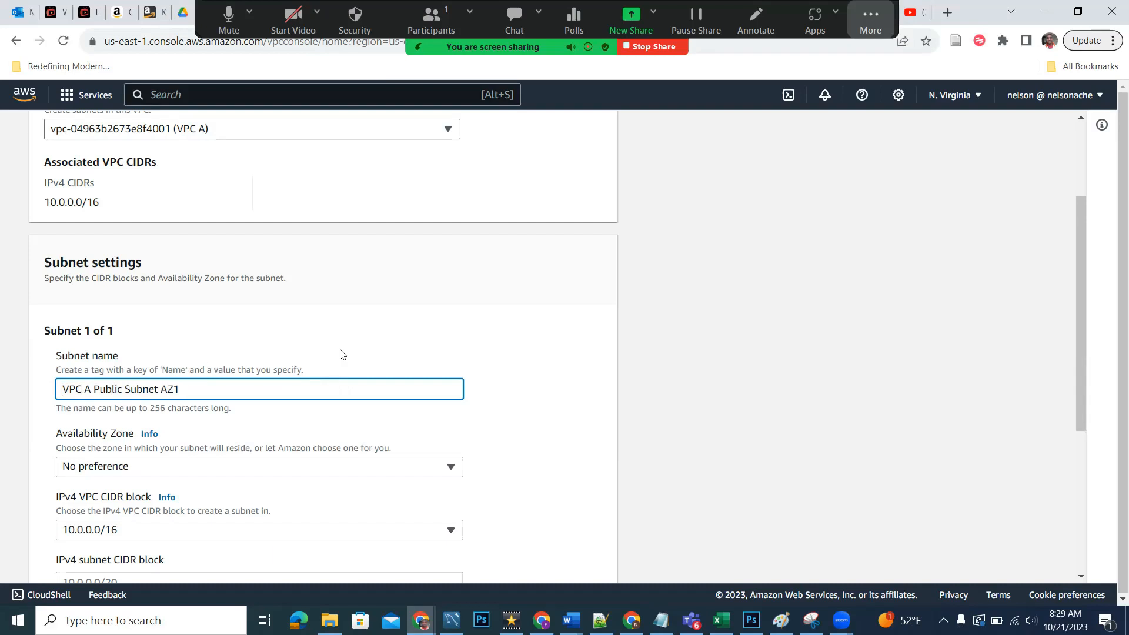
# - Set the public subnet's Availability Zone to us-east-1a and its IPv4 subnet CIDR block to 10.0.0.0/24
pyautogui.scroll(-1, 340, 353)
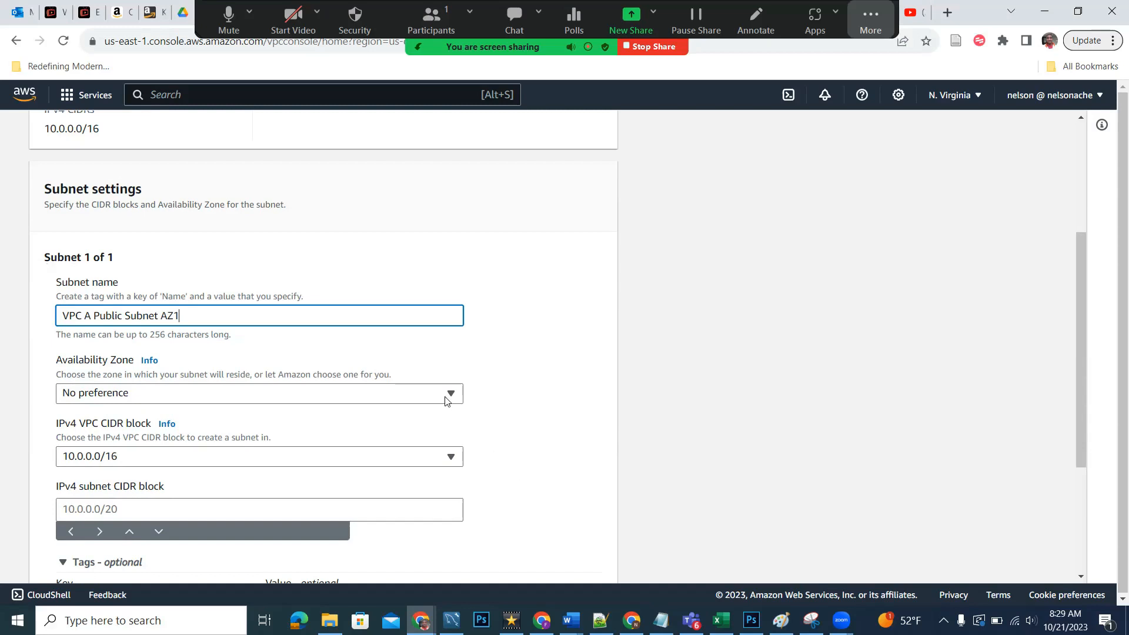
pyautogui.click(416, 393)
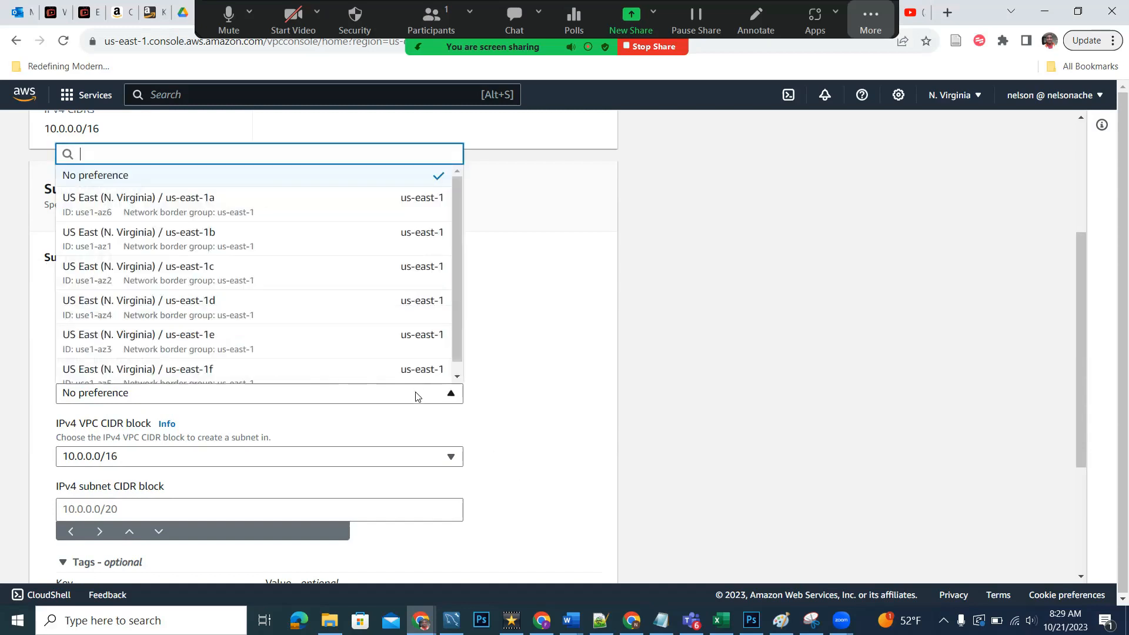
pyautogui.click(233, 205)
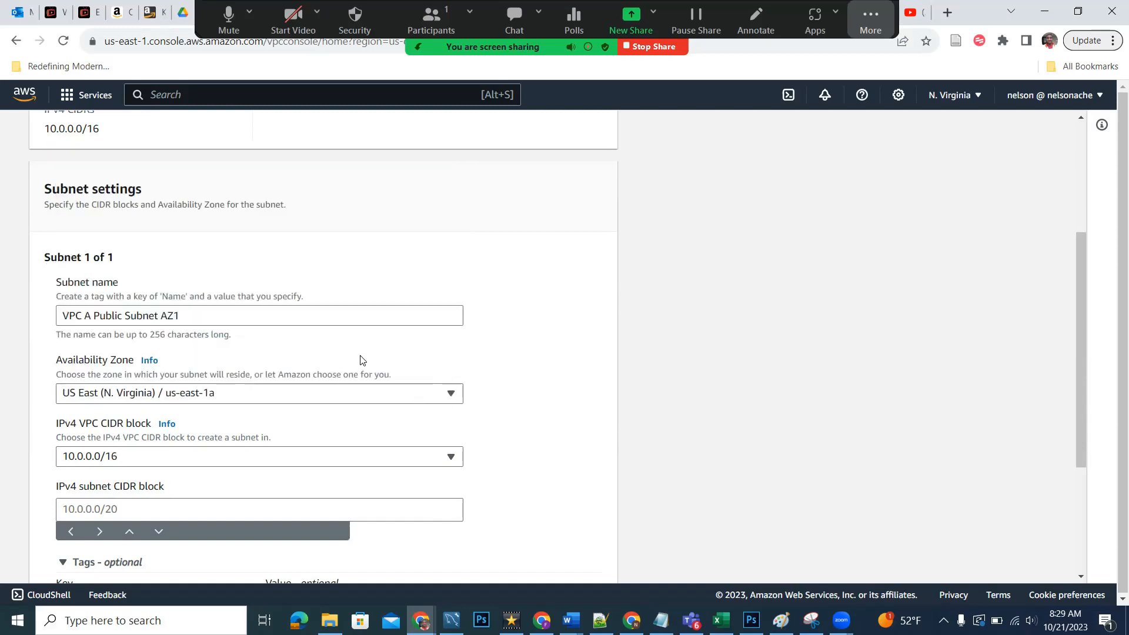
pyautogui.scroll(-1, 360, 360)
pyautogui.click(146, 434)
pyautogui.write('10')
pyautogui.press('BackSpace')
pyautogui.press('BackSpace')
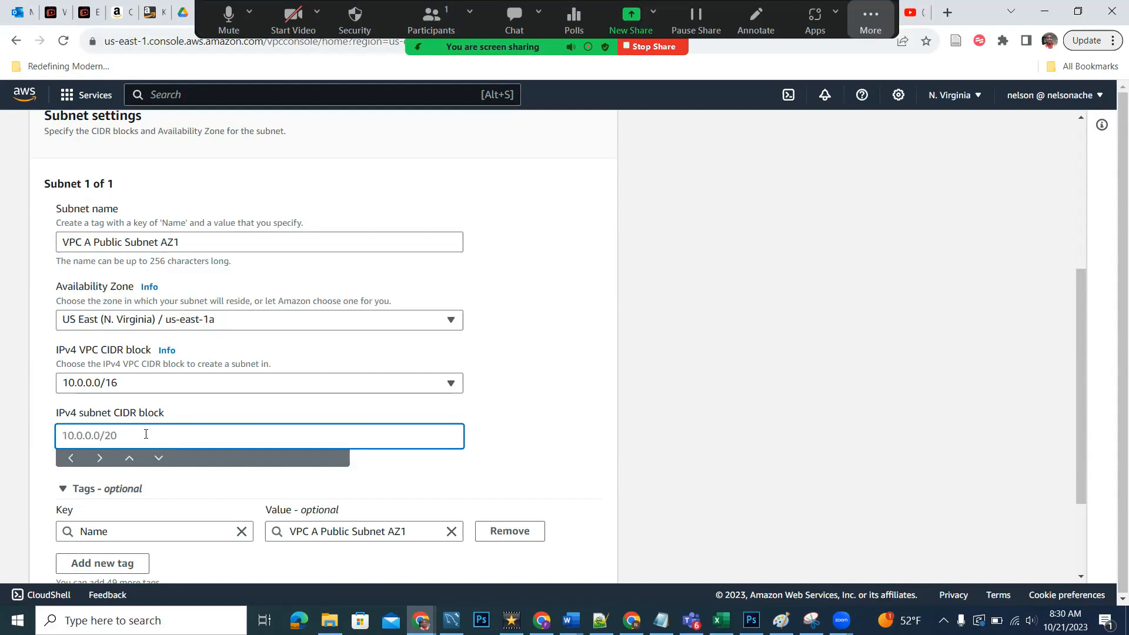
pyautogui.write('10.0.0.0/24')
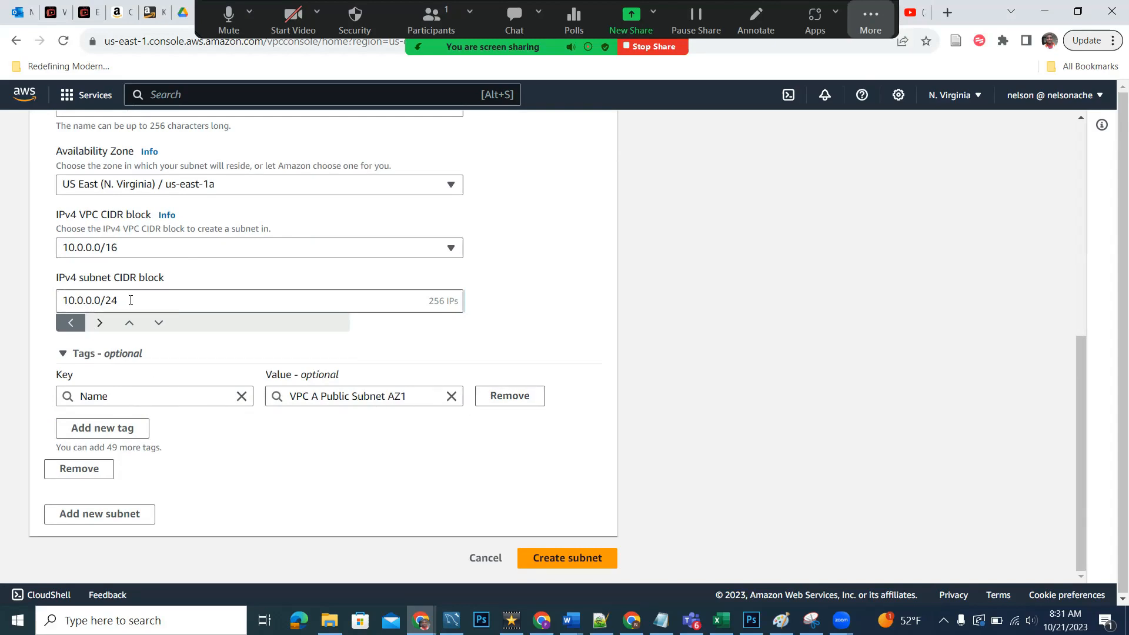
# - Review the name, zone and CIDR block of the AZ1 public subnet and create it
pyautogui.scroll(2, 211, 388)
pyautogui.scroll(1, 211, 383)
pyautogui.moveTo(188, 254); pyautogui.dragTo(46, 260)
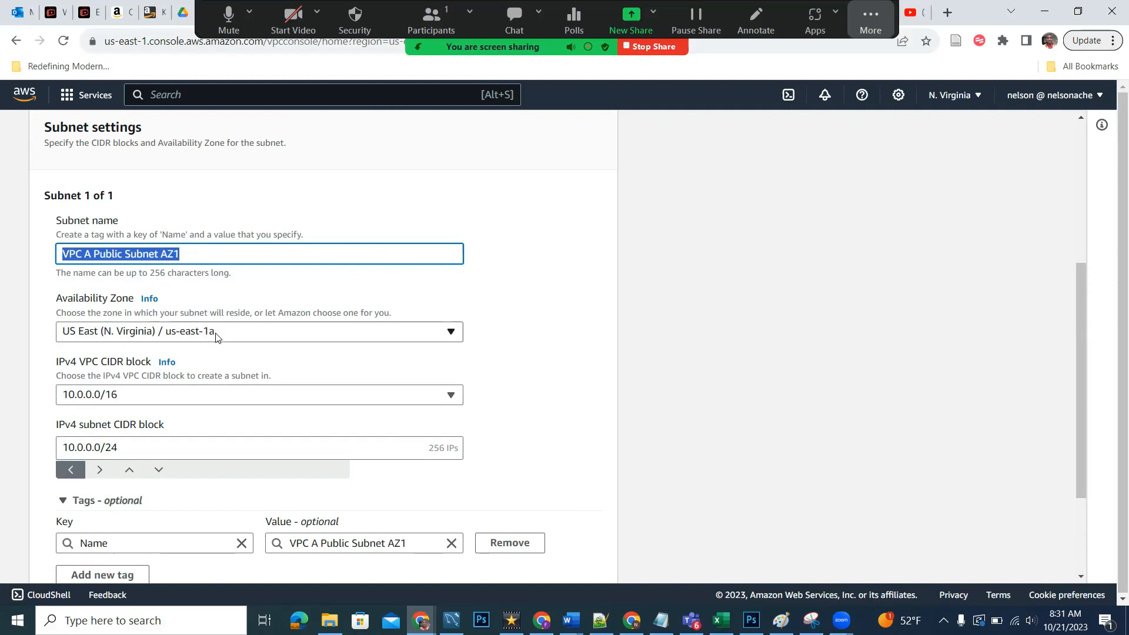
pyautogui.click(123, 448)
pyautogui.scroll(-3, 486, 548)
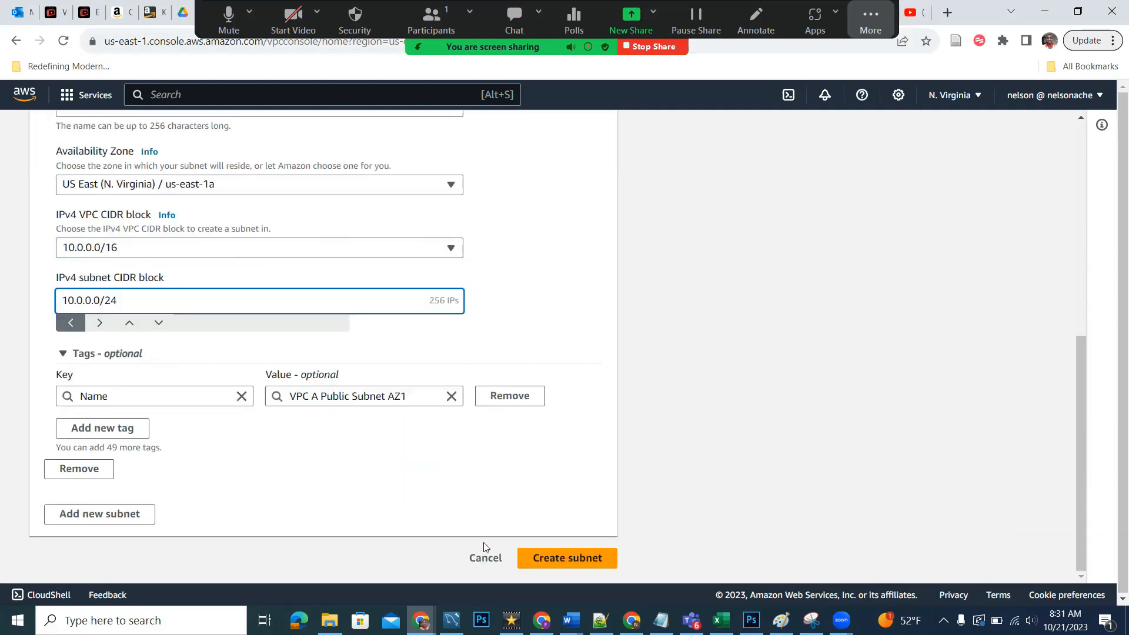
pyautogui.click(551, 560)
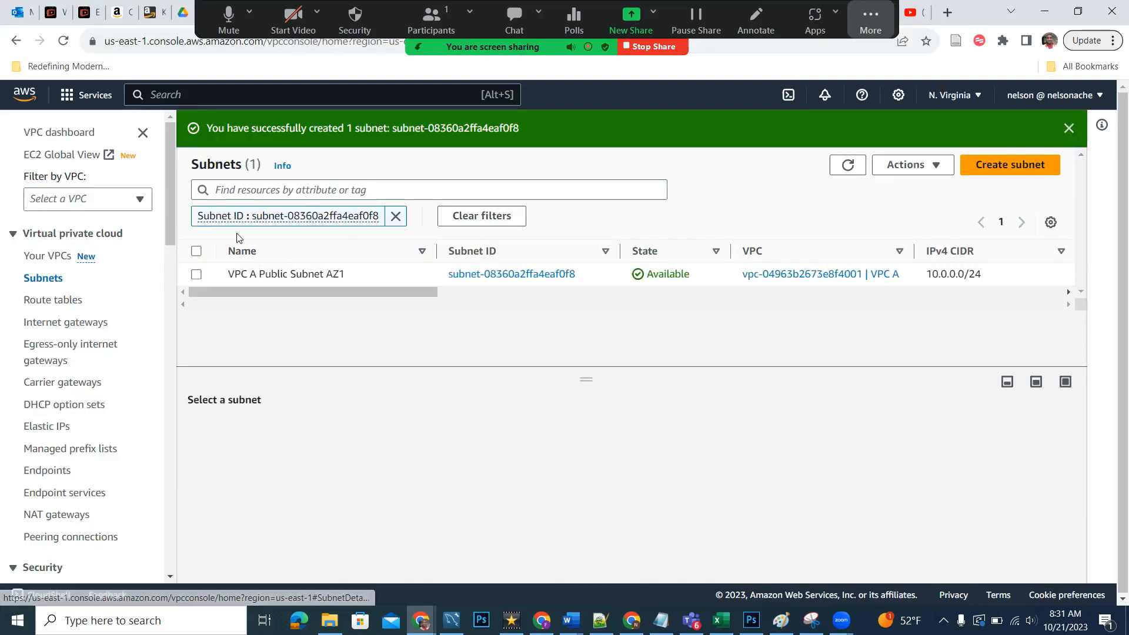
# - Start another subnet in VPC A named "VPC A Private Subnet AZ1" in Availability Zone us-east-1a
pyautogui.click(991, 171)
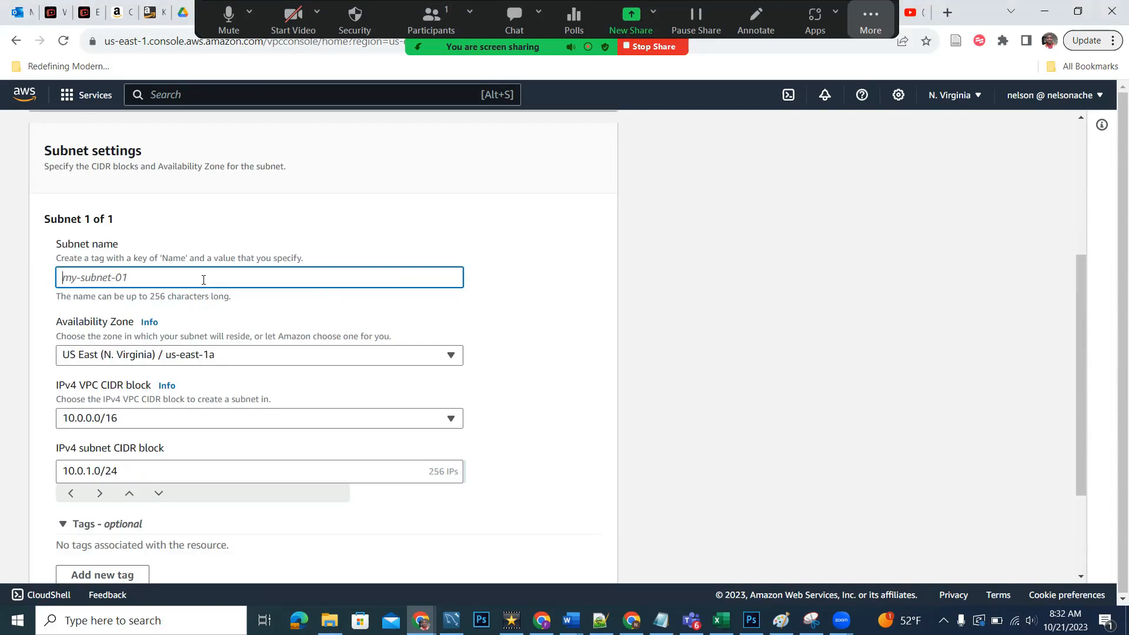
pyautogui.write('VPC A Private Subnet AZ1')
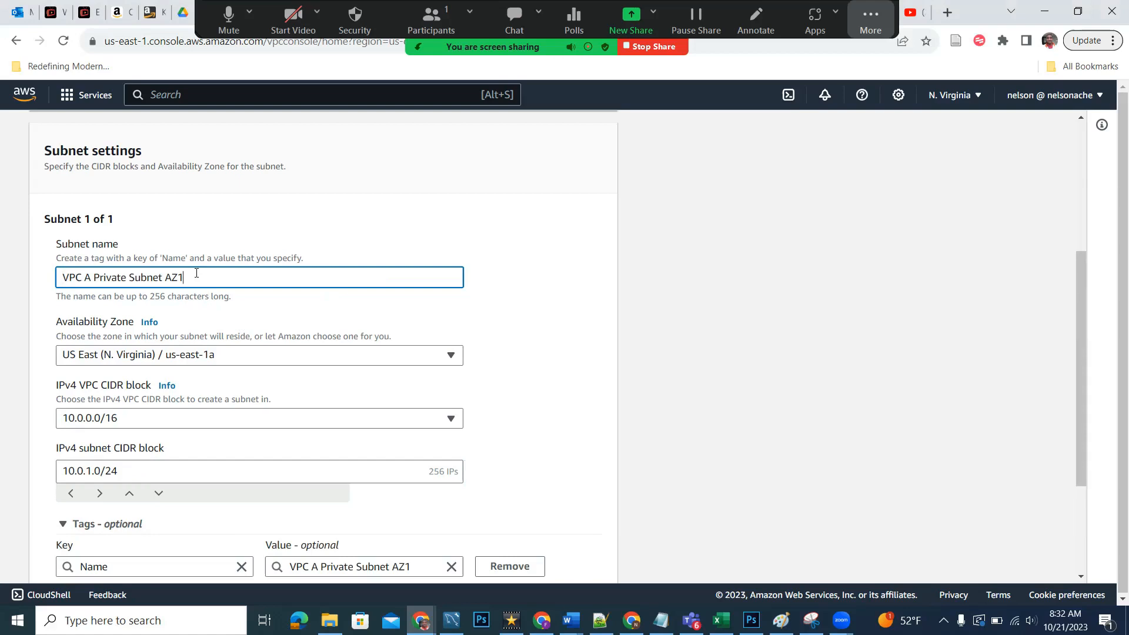
pyautogui.click(257, 355)
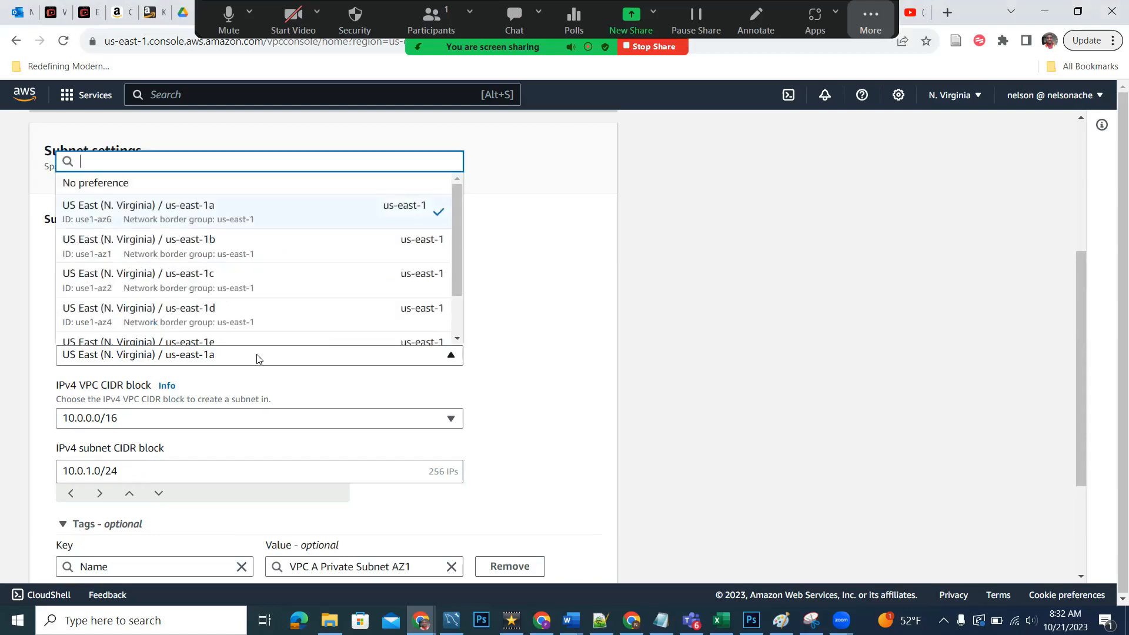
pyautogui.click(214, 219)
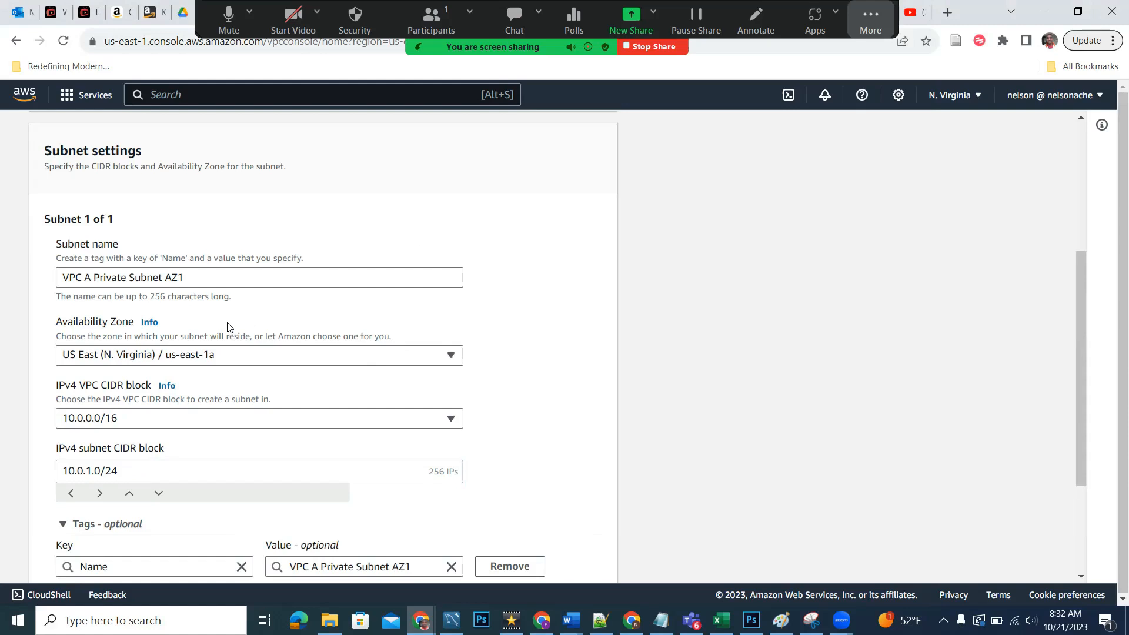
# - Check the private subnet's settings with 10.0.1.0/24 as its IPv4 subnet CIDR block, and create the subnet
pyautogui.scroll(-1, 232, 326)
pyautogui.click(170, 397)
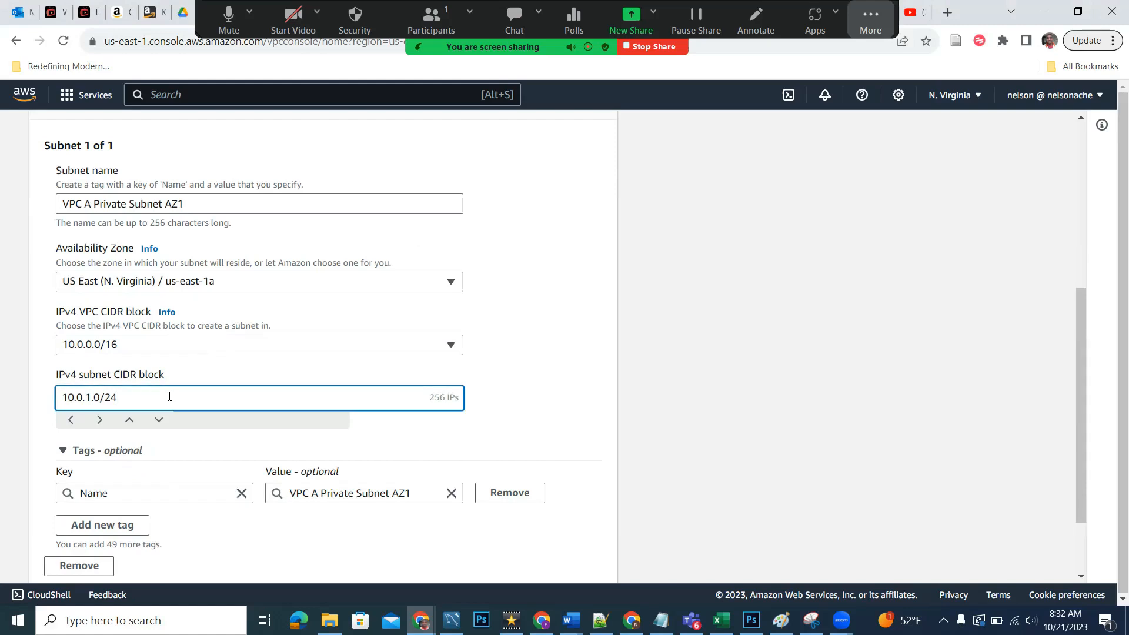
pyautogui.click(83, 400)
pyautogui.click(439, 398)
pyautogui.moveTo(439, 398); pyautogui.dragTo(464, 400)
pyautogui.click(496, 401)
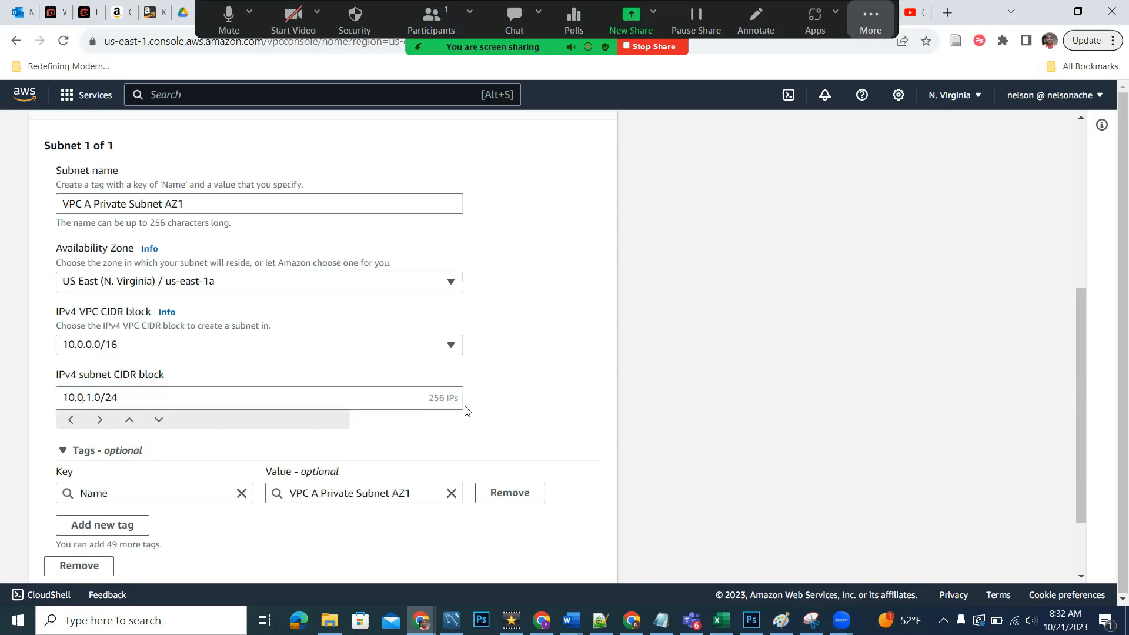
pyautogui.scroll(-1, 464, 408)
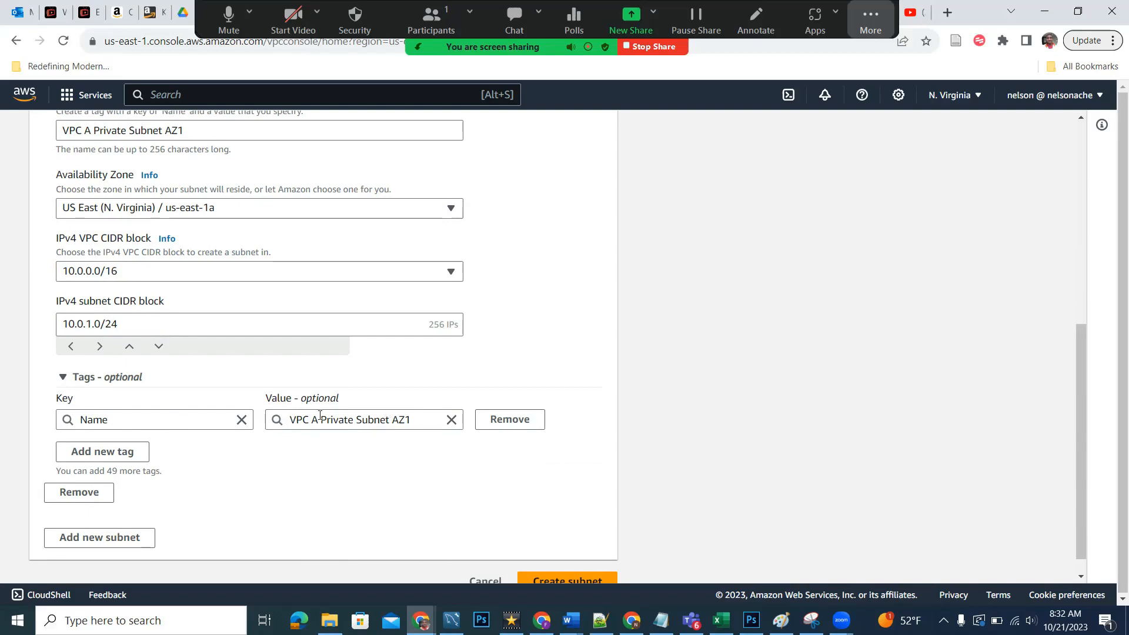
pyautogui.scroll(2, 324, 438)
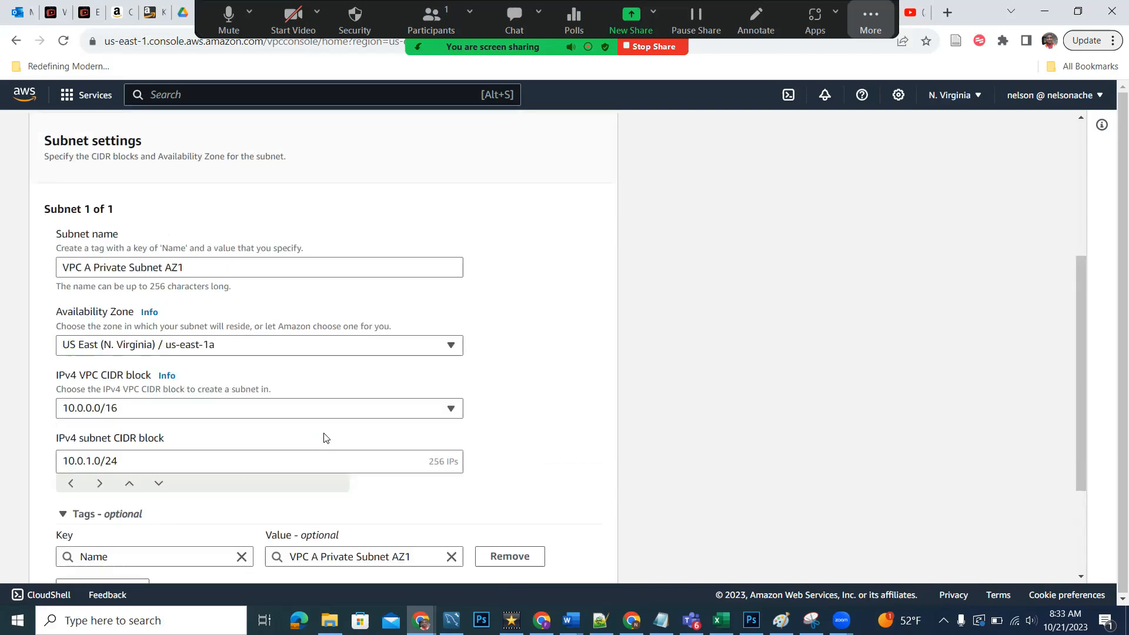
pyautogui.scroll(-3, 324, 438)
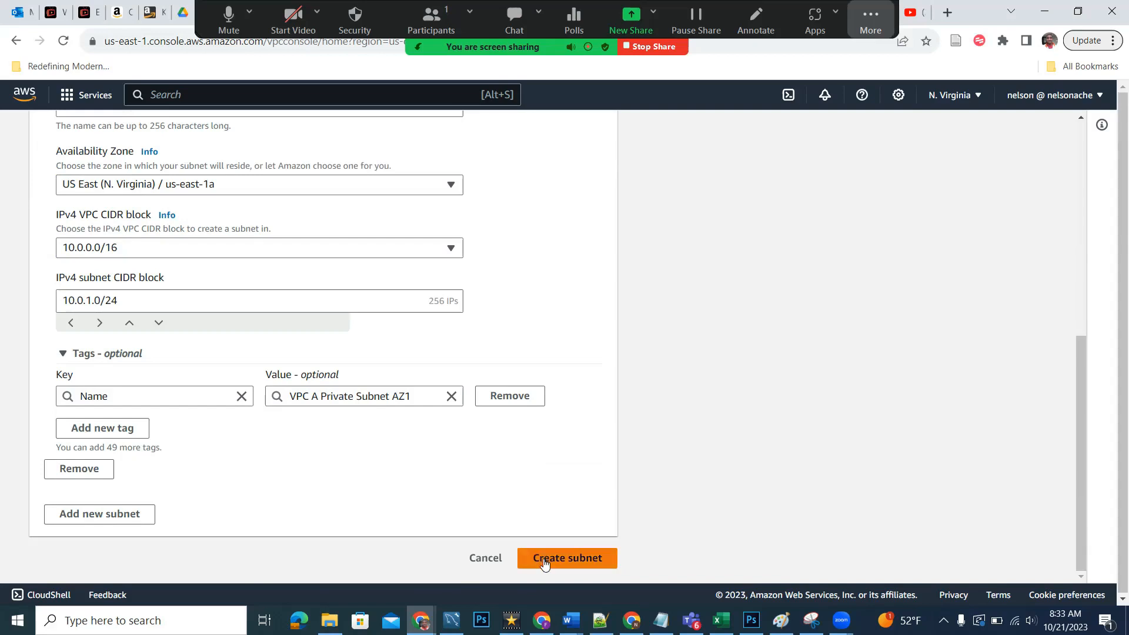
pyautogui.click(545, 563)
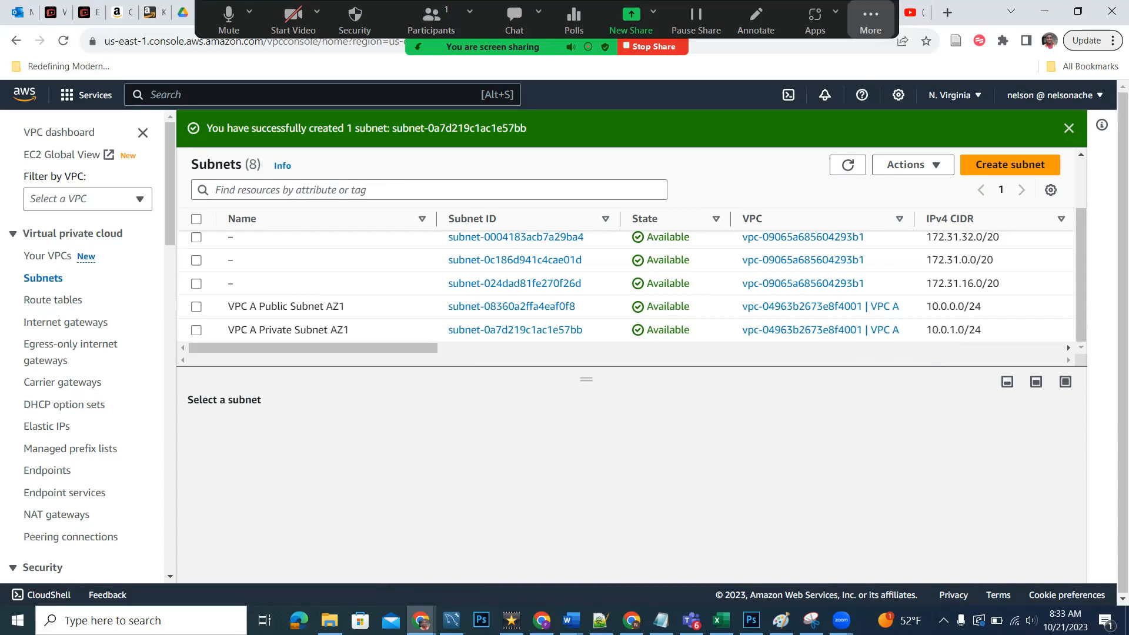
# - Start a third subnet in VPC A and name it "VPC A Public Subnet AZ2"
pyautogui.click(993, 170)
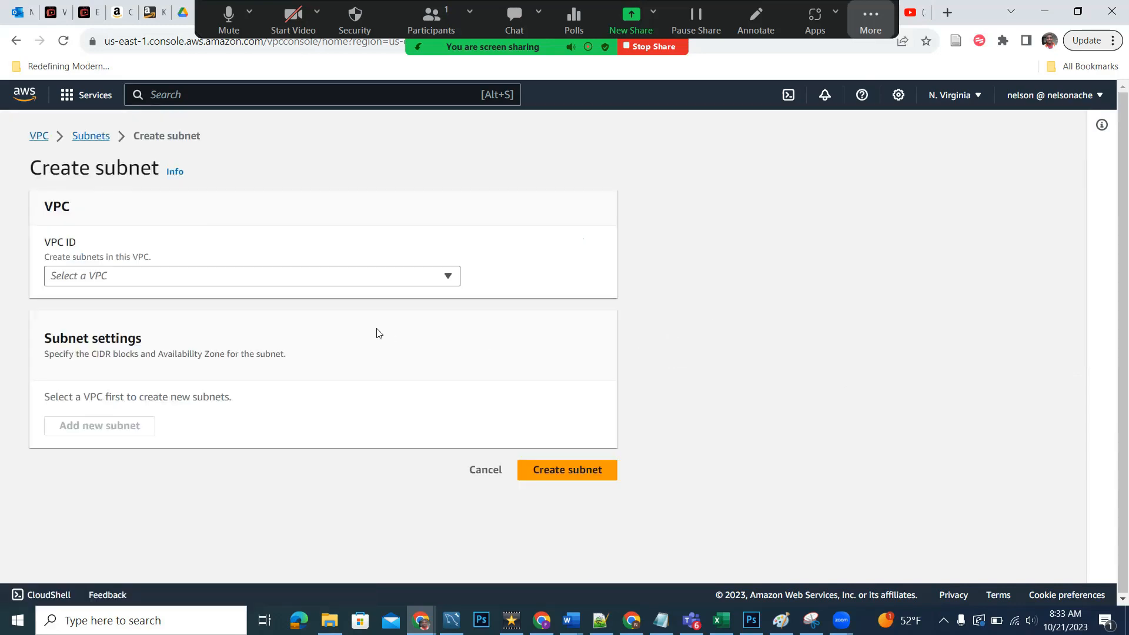
pyautogui.click(422, 276)
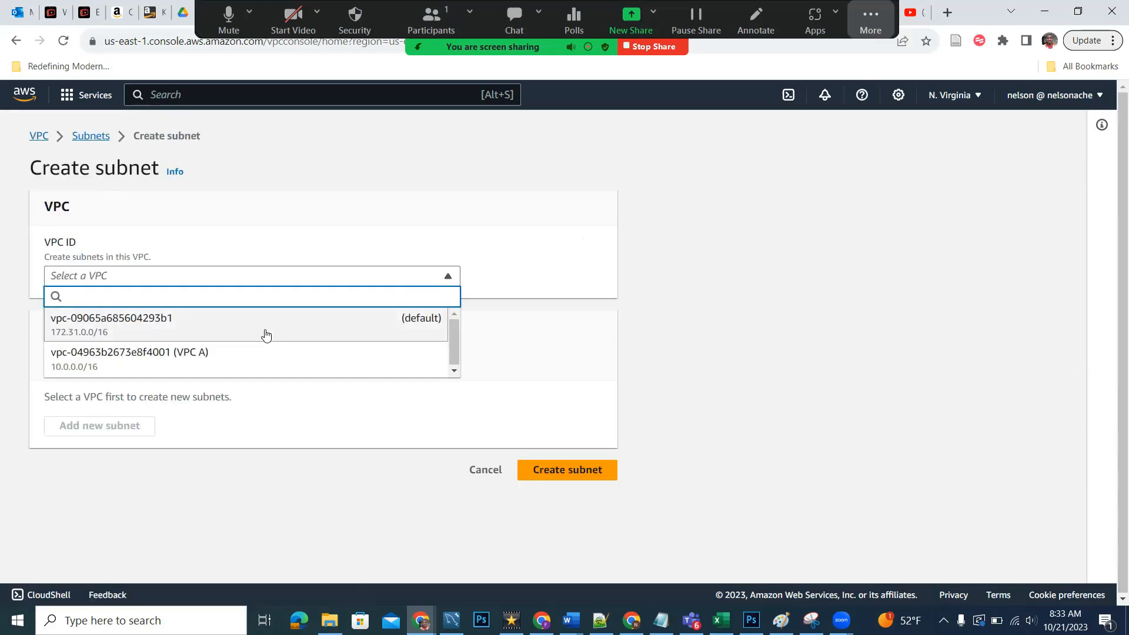
pyautogui.click(186, 363)
pyautogui.click(870, 20)
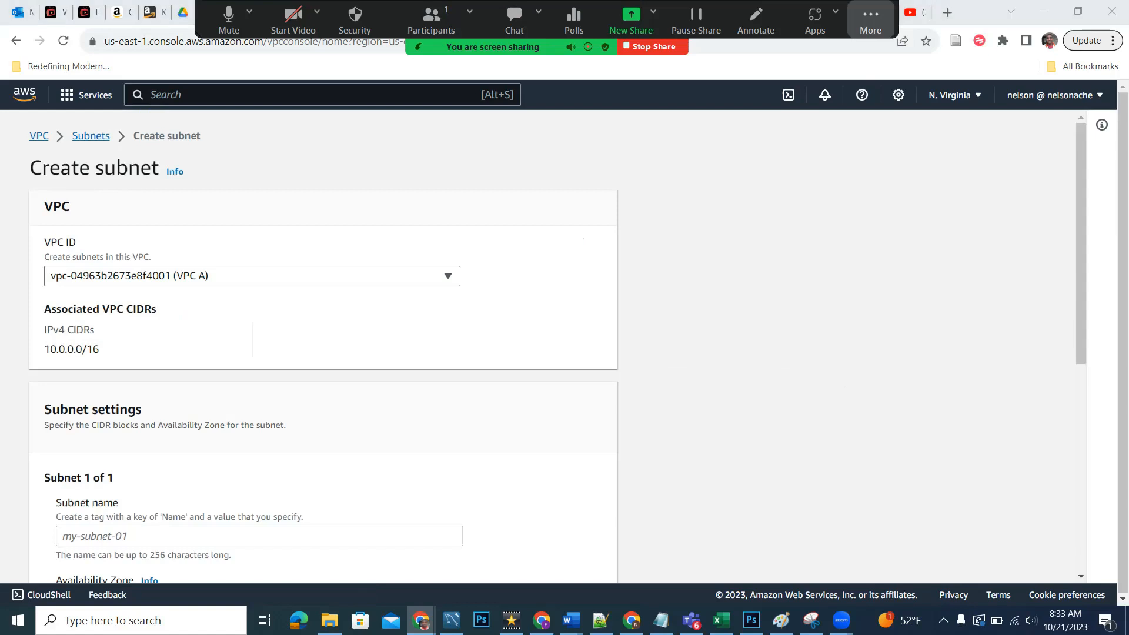
pyautogui.scroll(-5, 265, 359)
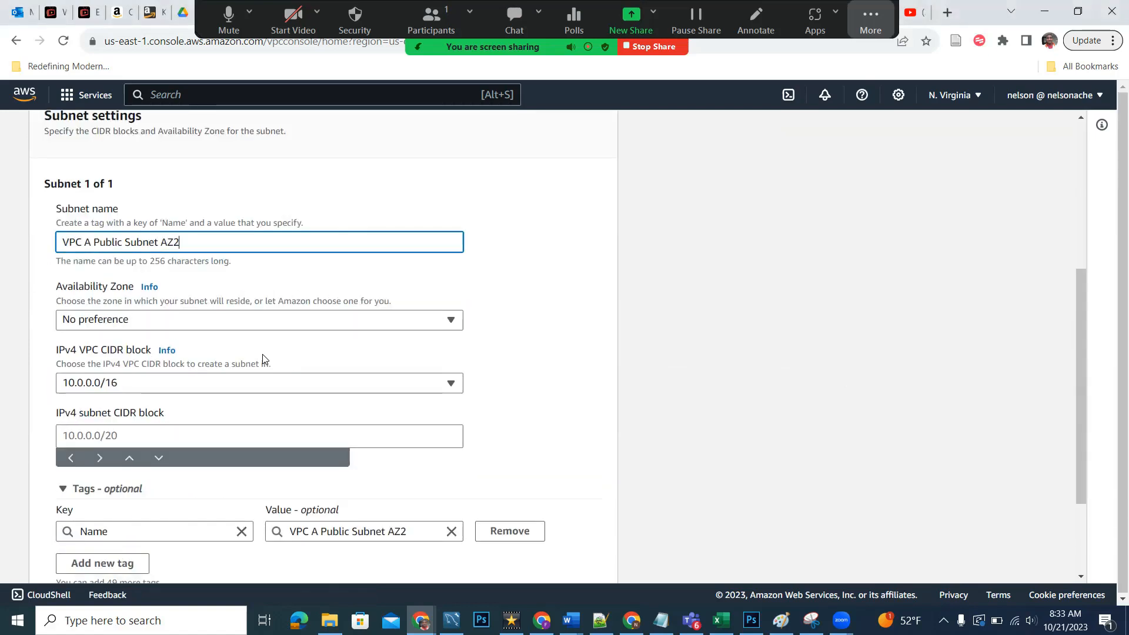
# - Place the AZ2 public subnet in us-east-1b with IPv4 subnet CIDR block 10.0.2.0/24 and create it
pyautogui.click(280, 321)
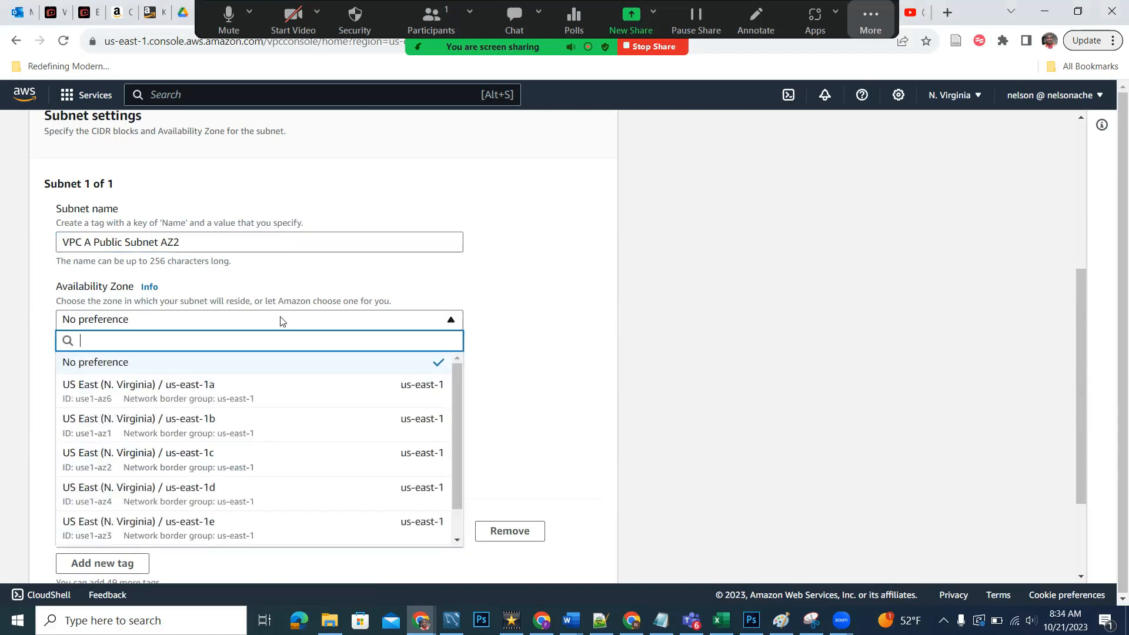
pyautogui.click(209, 434)
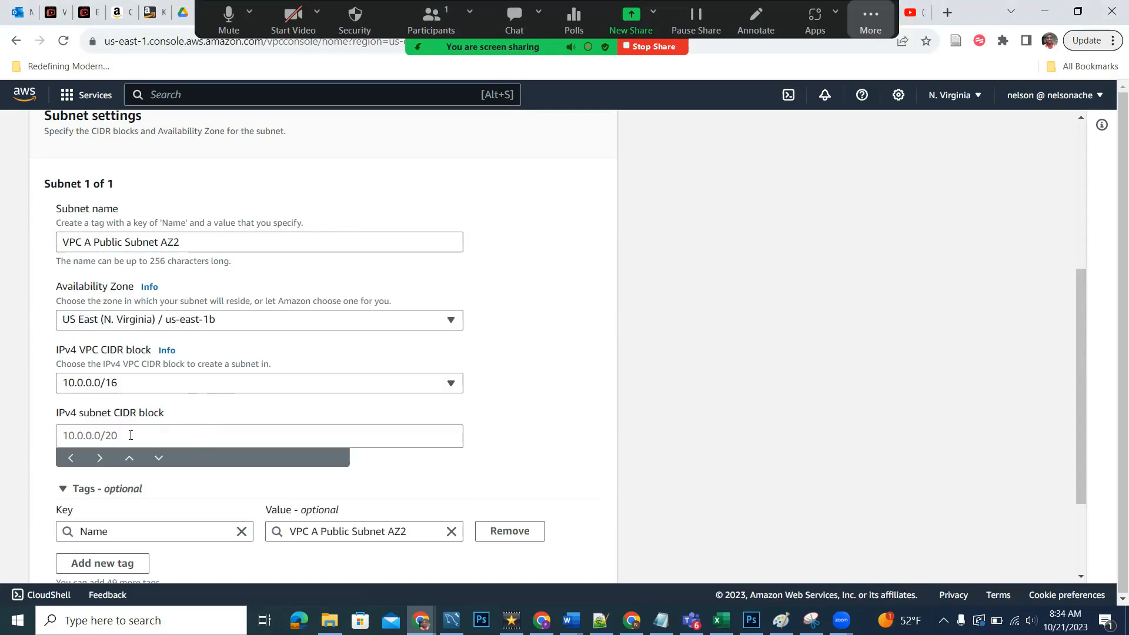
pyautogui.click(103, 441)
pyautogui.write('10.0.')
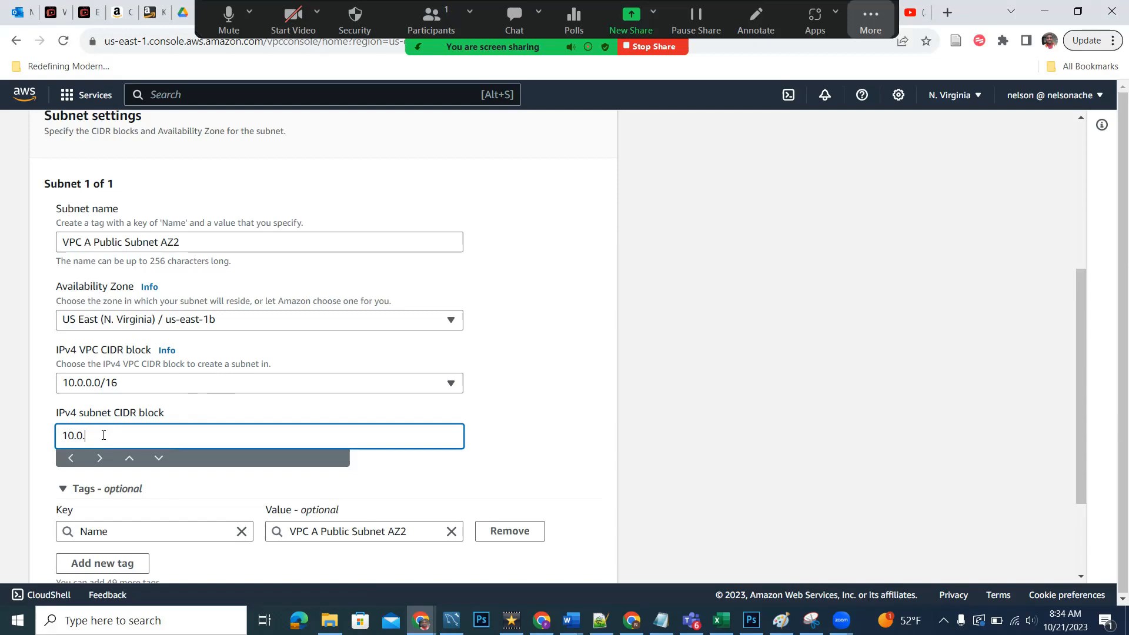
pyautogui.write('2.0/24')
pyautogui.click(338, 405)
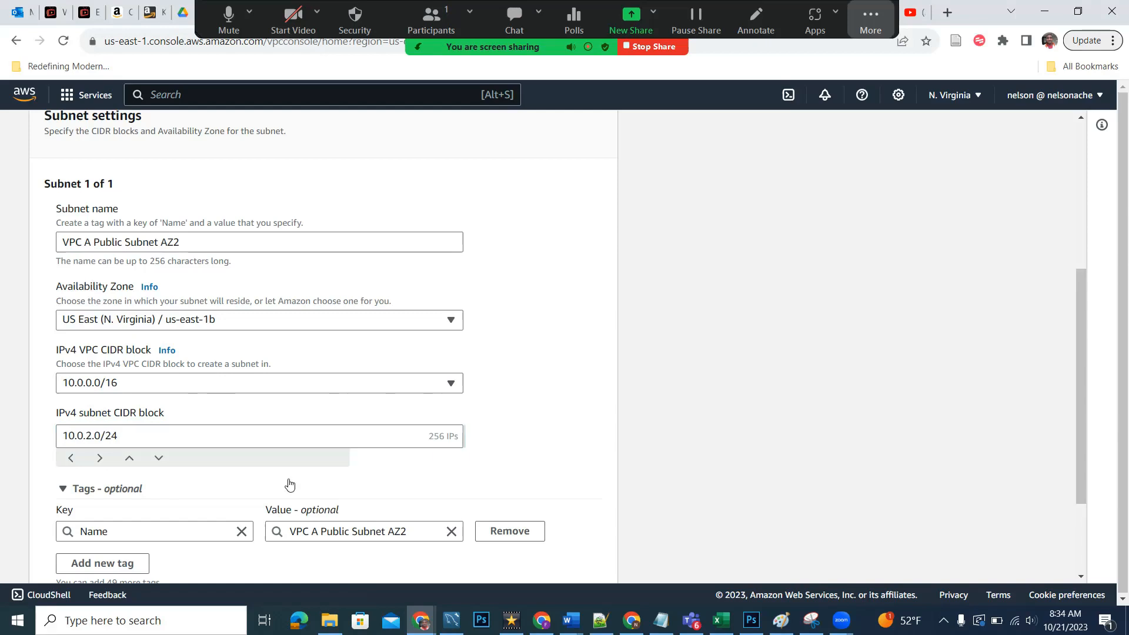
pyautogui.scroll(-2, 290, 484)
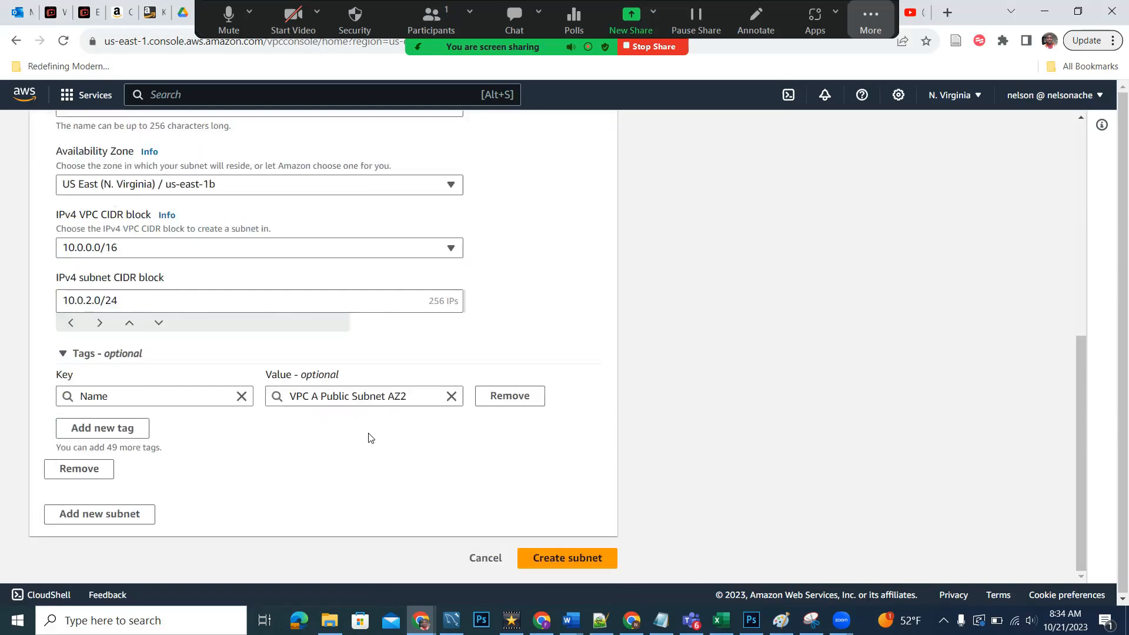
pyautogui.click(542, 560)
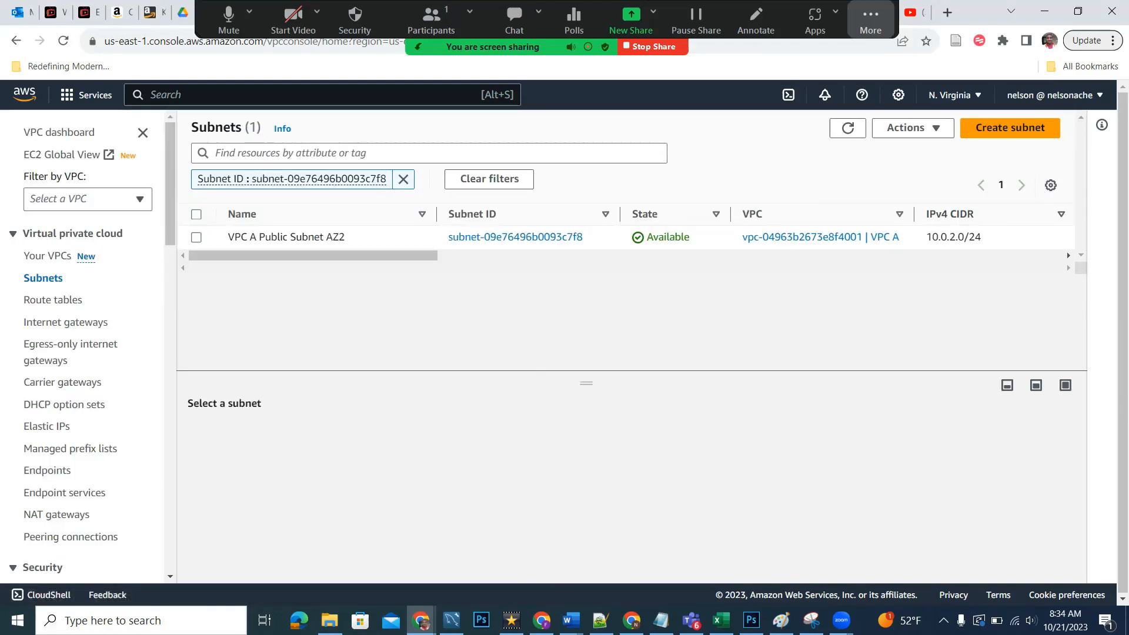
# - Start a fourth subnet in VPC A and name it "VPC A Private Subnet AZ2"
pyautogui.click(998, 133)
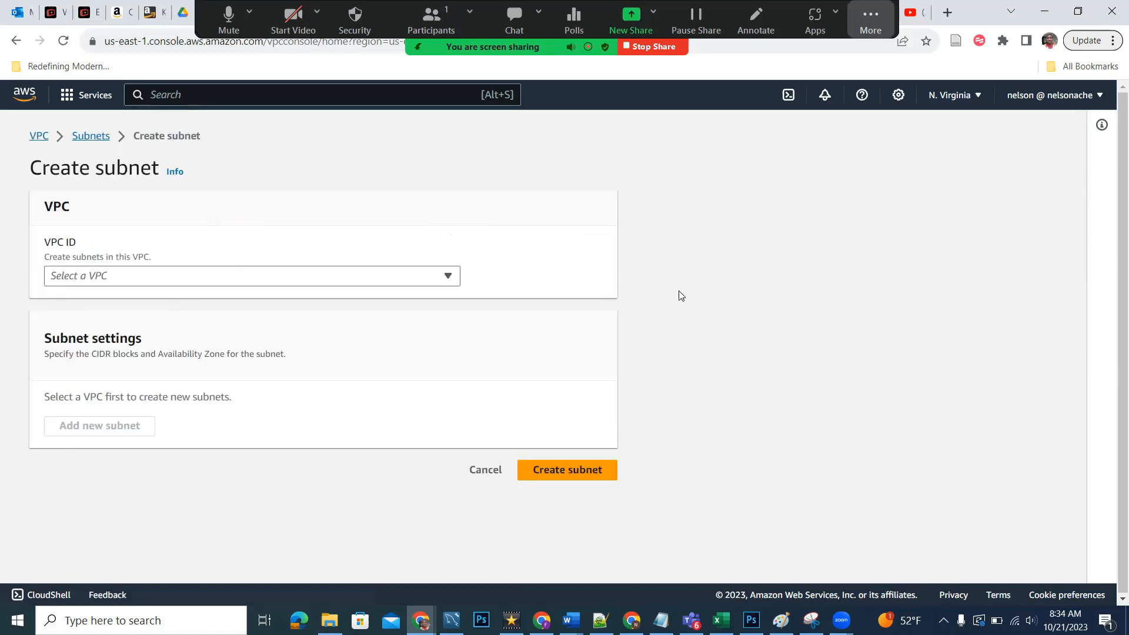
pyautogui.click(369, 280)
pyautogui.click(222, 362)
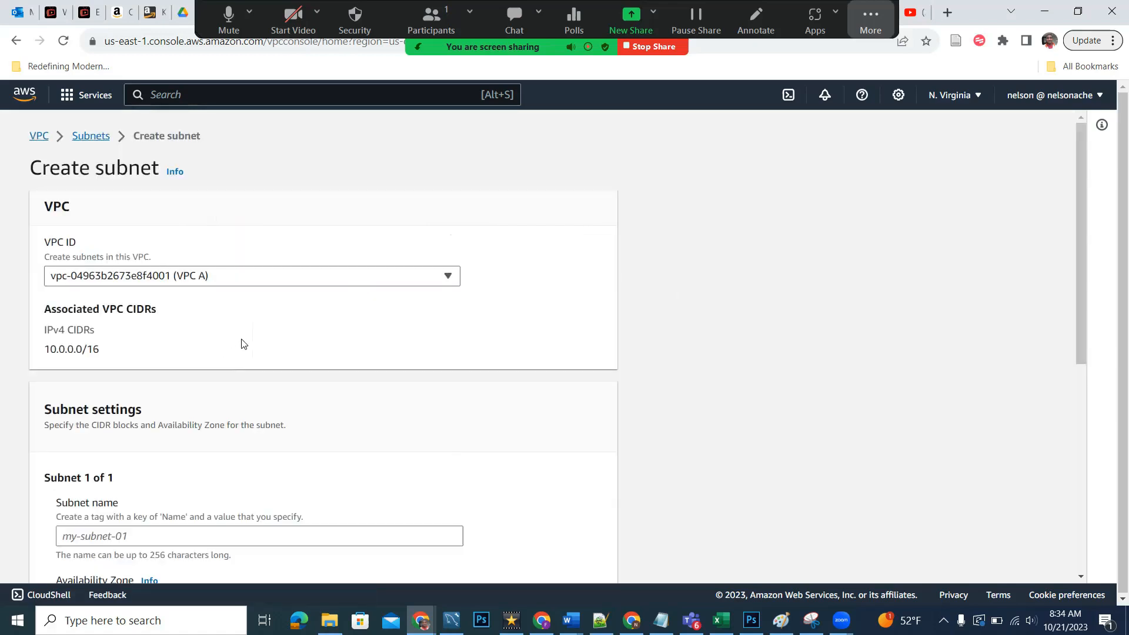
pyautogui.scroll(-2, 242, 344)
pyautogui.click(870, 20)
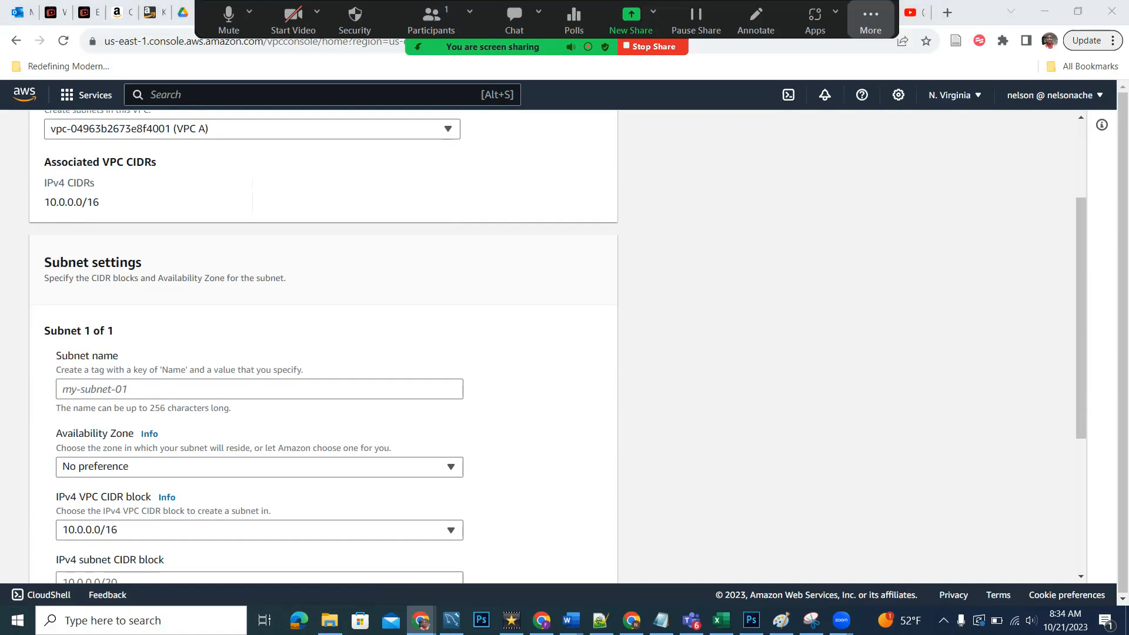
pyautogui.click(366, 388)
pyautogui.write('VPC A Private Subnet AZ2')
# - Place the AZ2 private subnet in us-east-1b with IPv4 subnet CIDR block 10.0.3.0/24 and create it
pyautogui.scroll(-2, 366, 389)
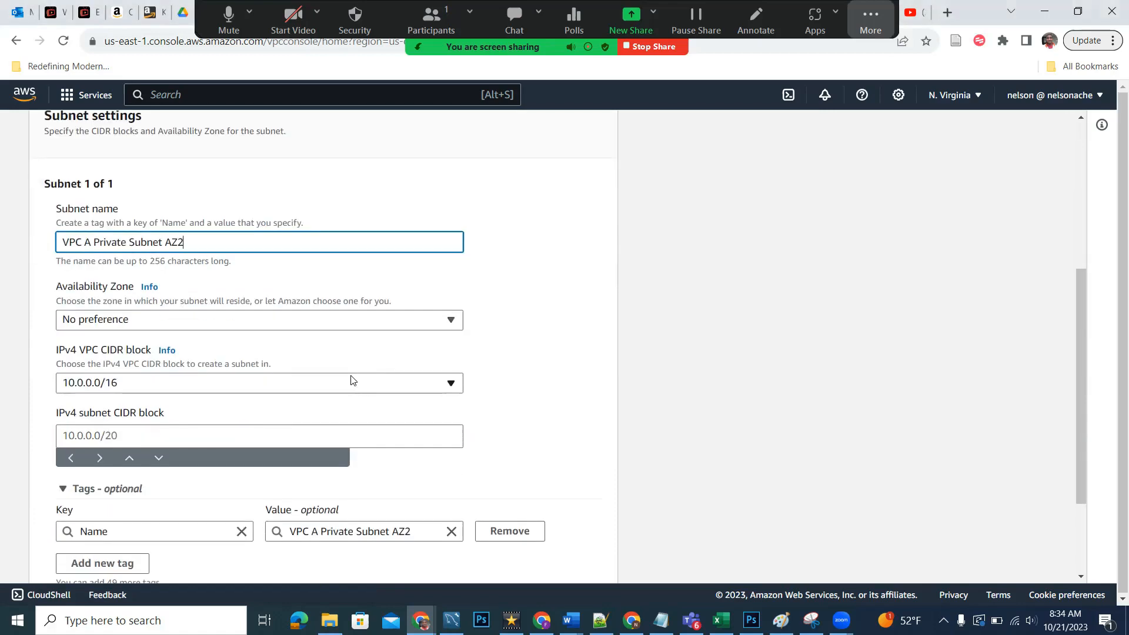
pyautogui.click(350, 323)
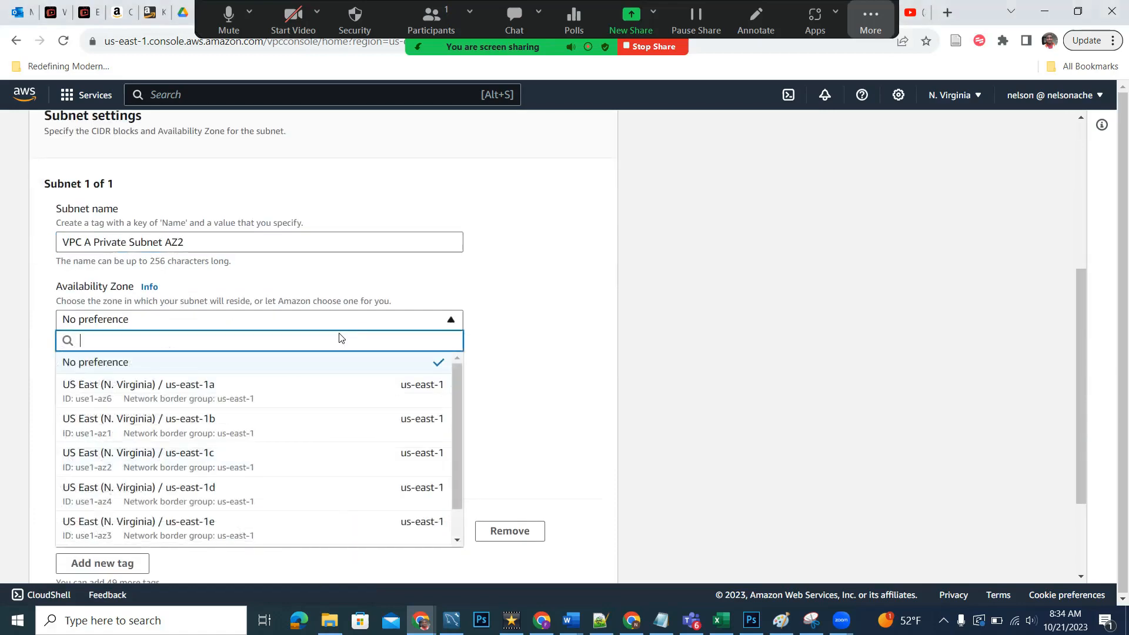
pyautogui.click(260, 424)
pyautogui.scroll(-1, 141, 376)
pyautogui.click(138, 358)
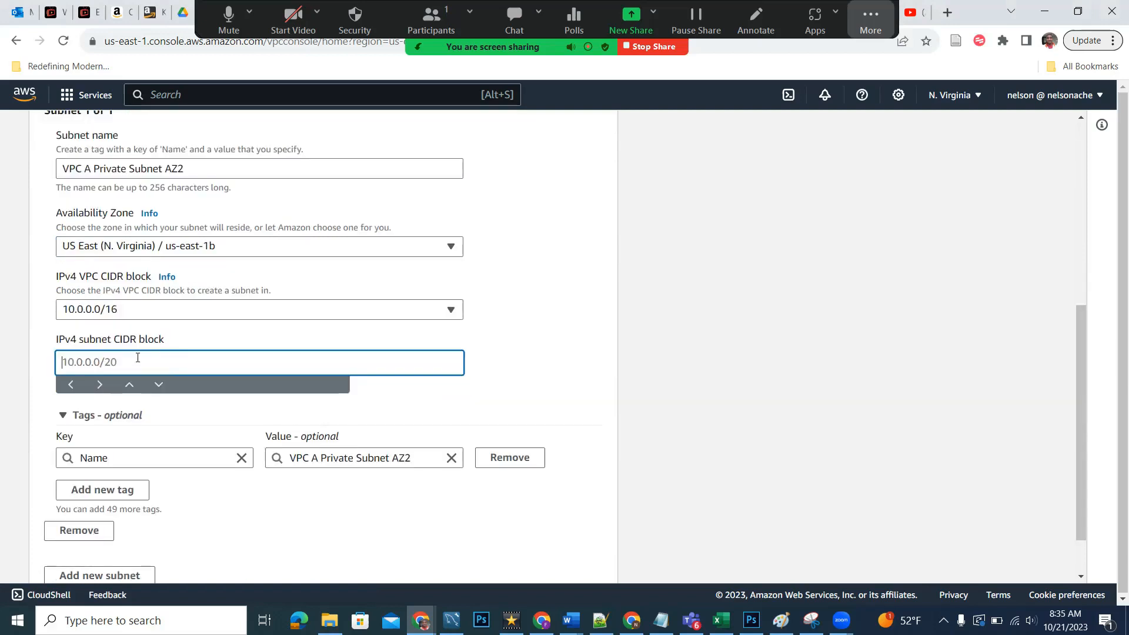
pyautogui.write('10.0.3.0')
pyautogui.write('/24')
pyautogui.scroll(-2, 412, 423)
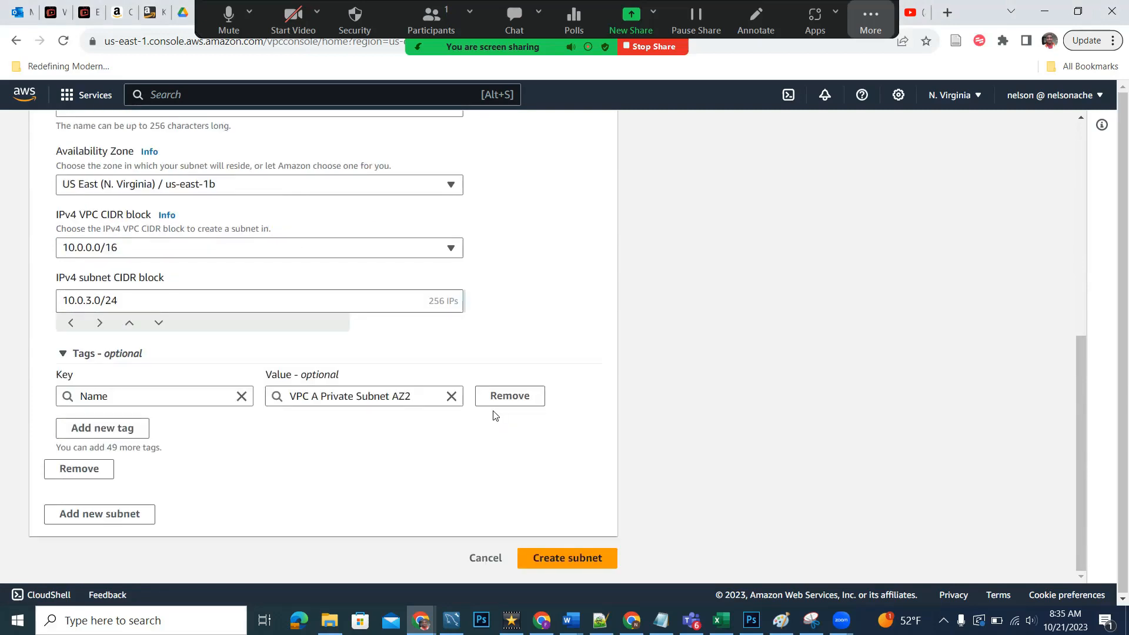
pyautogui.scroll(2, 355, 400)
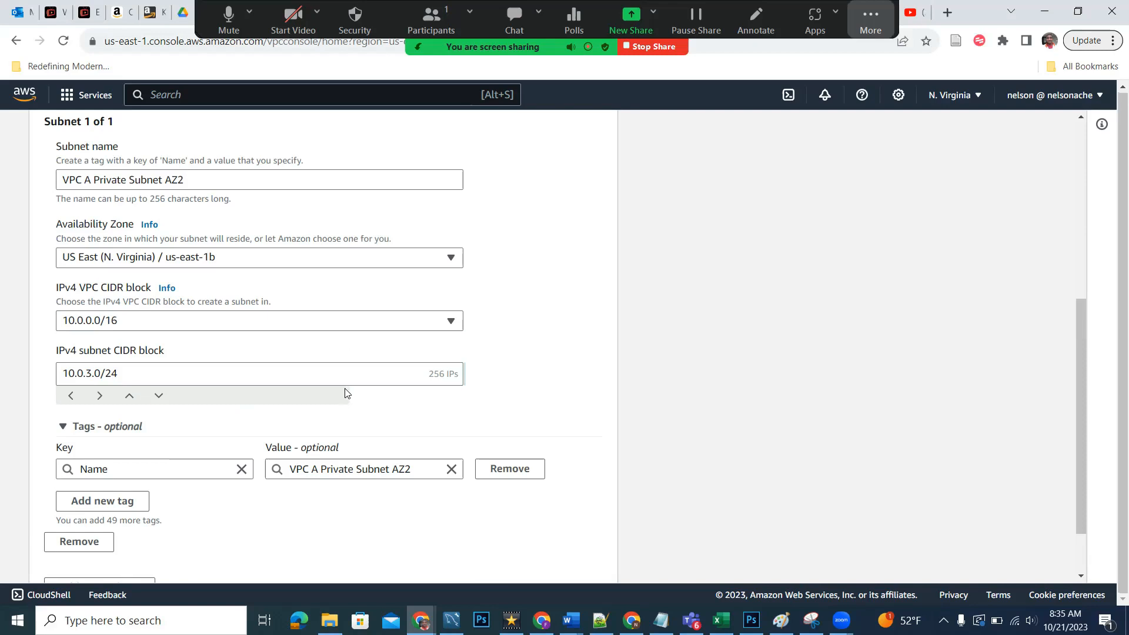
pyautogui.scroll(-1, 360, 396)
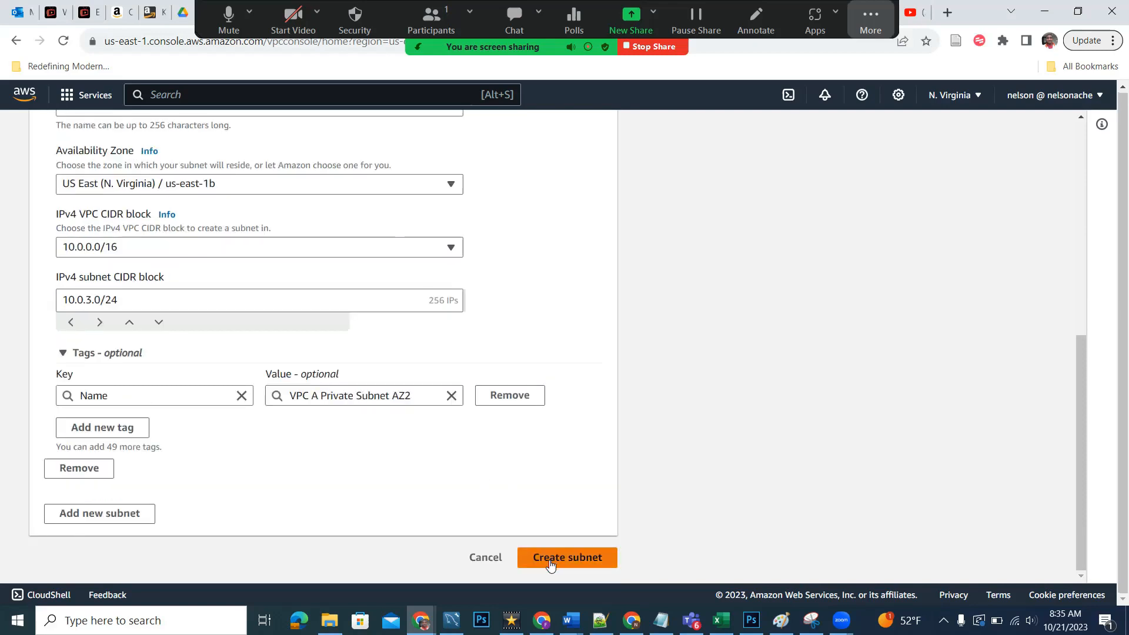
pyautogui.click(548, 561)
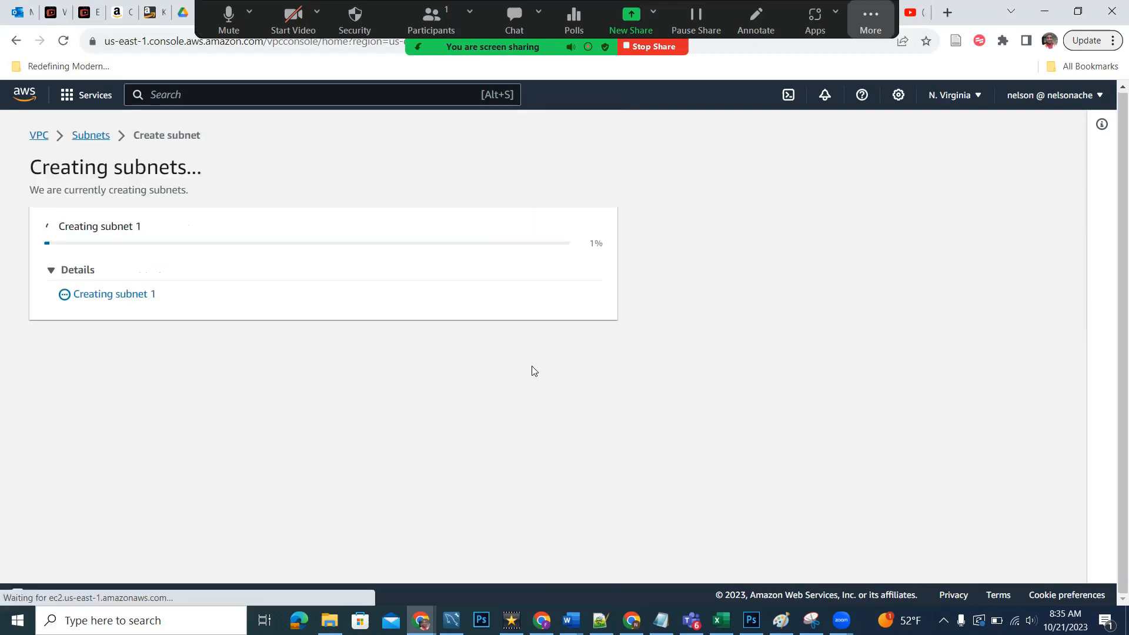
pyautogui.click(1067, 125)
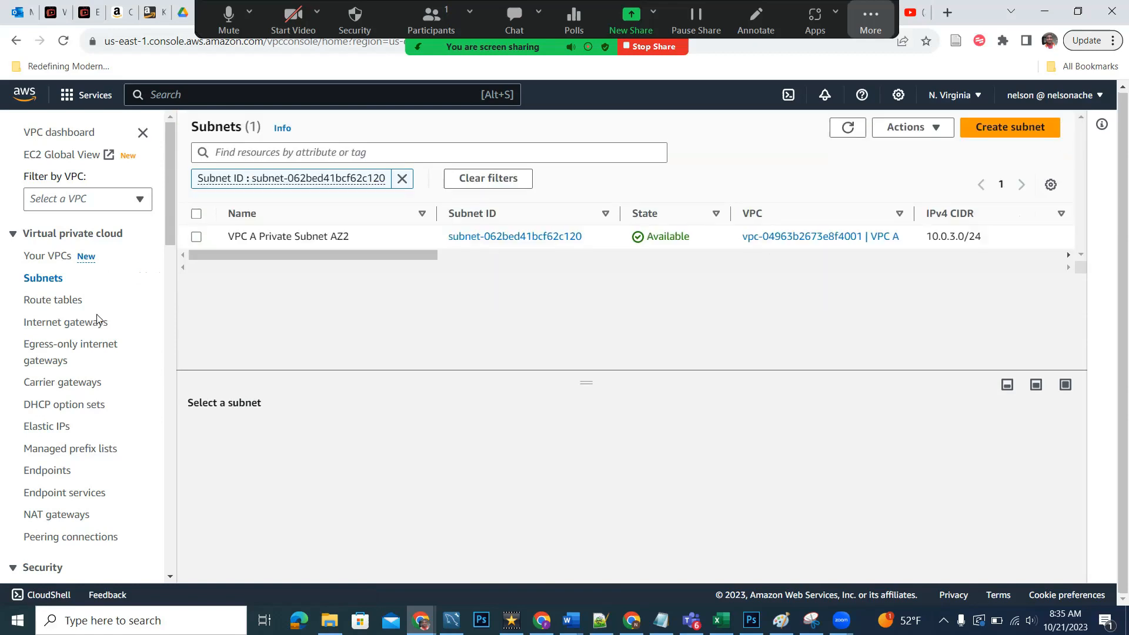
# - Show the full subnet list and review the IPv4 CIDR blocks of the VPC A subnets
pyautogui.click(43, 280)
pyautogui.scroll(-2, 306, 334)
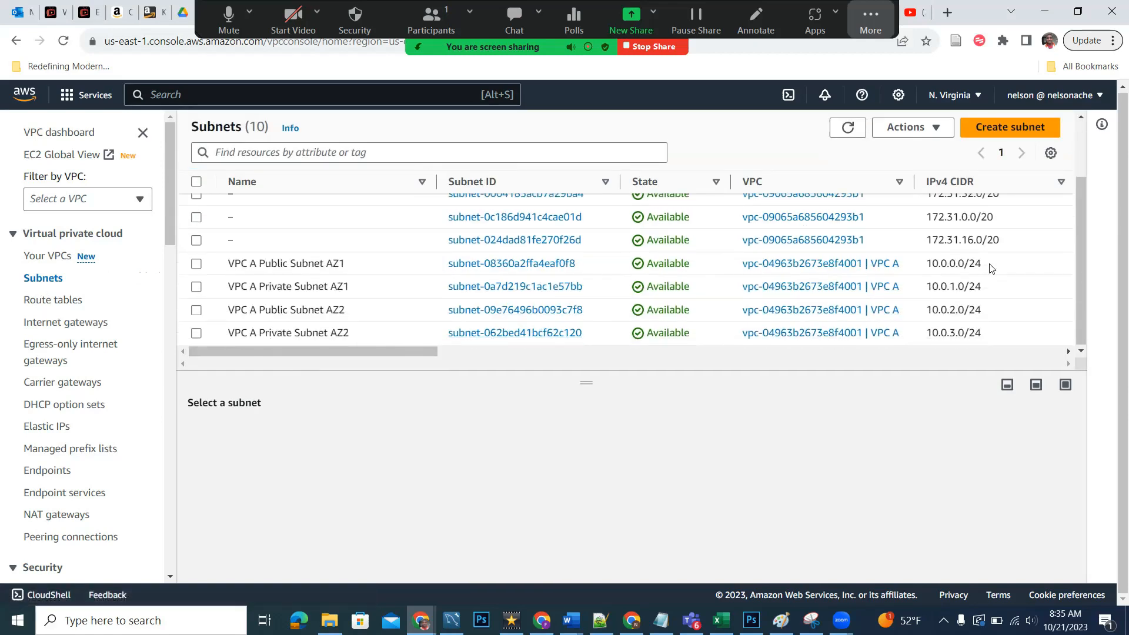
pyautogui.moveTo(984, 264); pyautogui.dragTo(924, 263)
pyautogui.moveTo(985, 286); pyautogui.dragTo(927, 287)
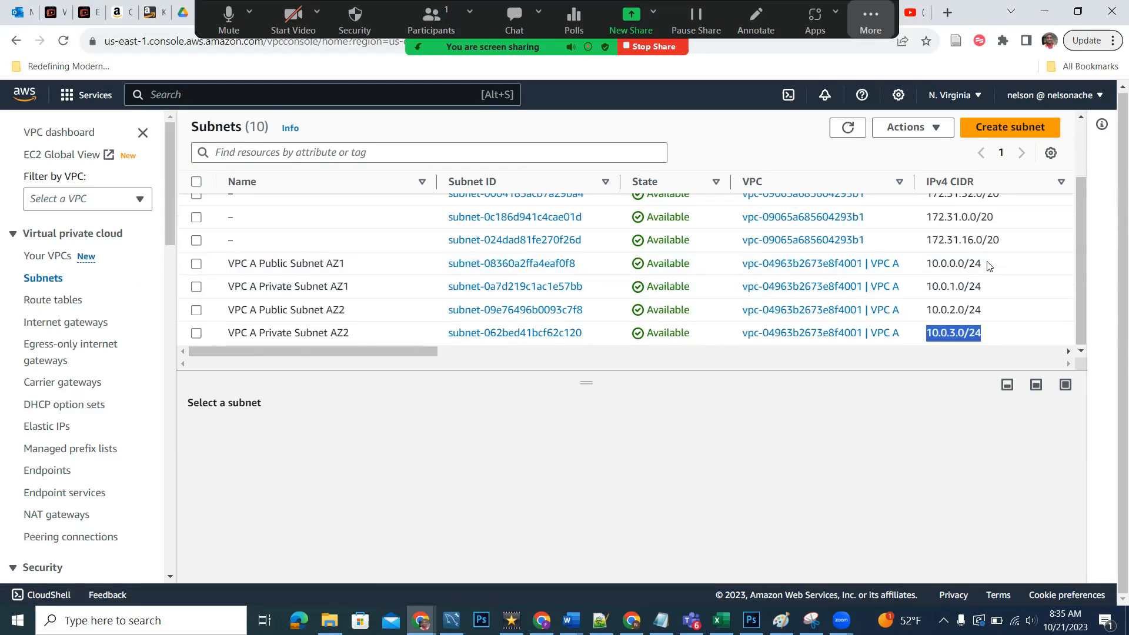
pyautogui.moveTo(987, 265); pyautogui.dragTo(926, 263)
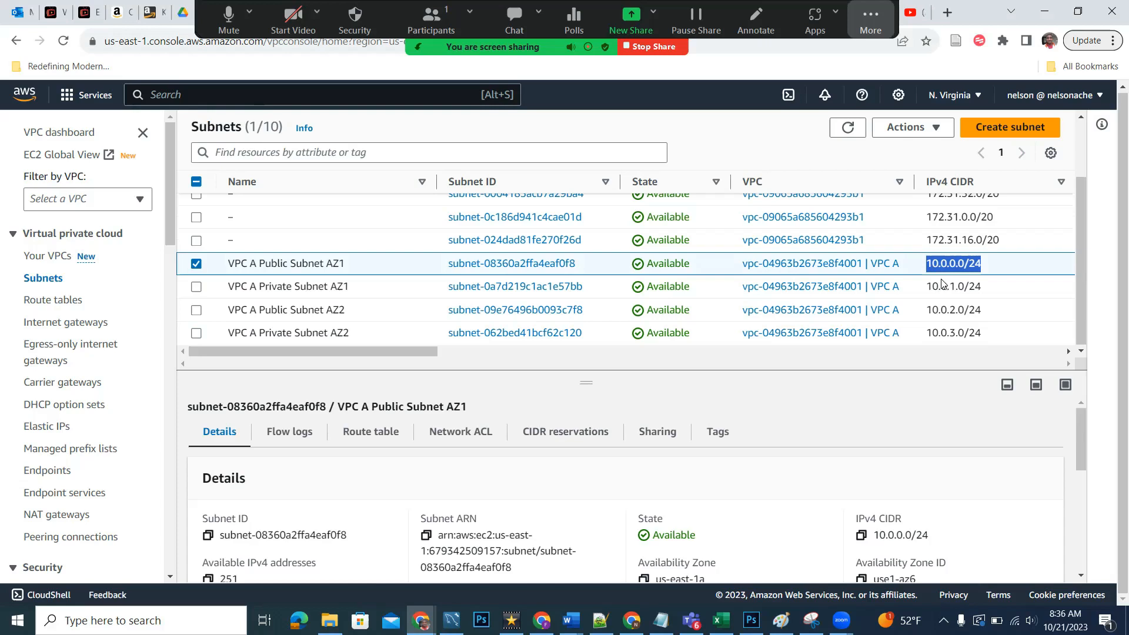
pyautogui.click(196, 263)
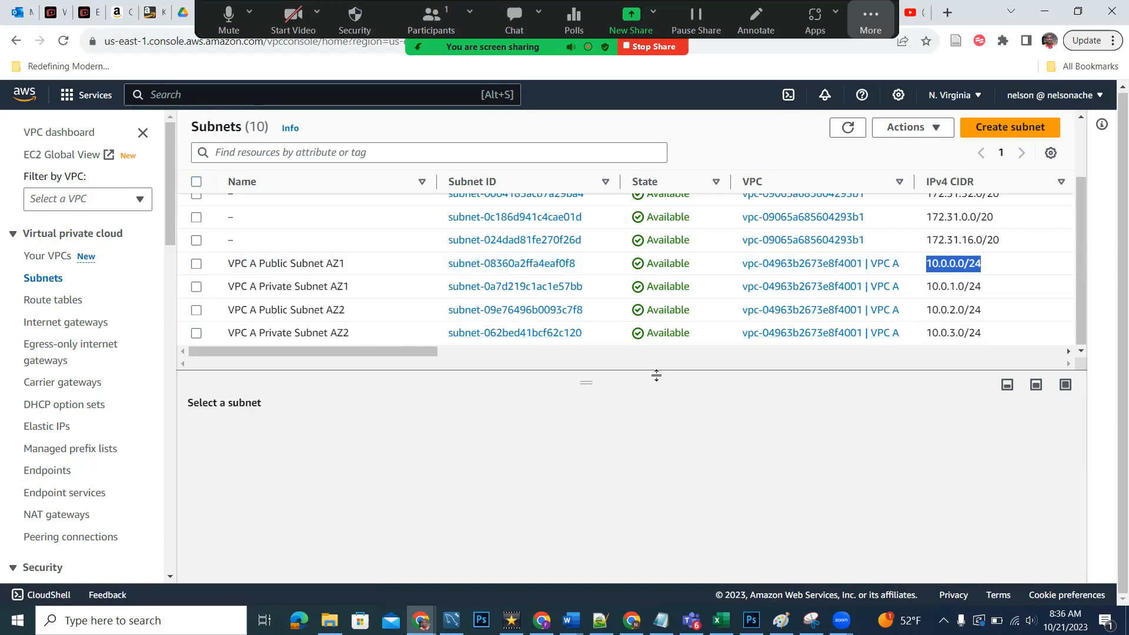